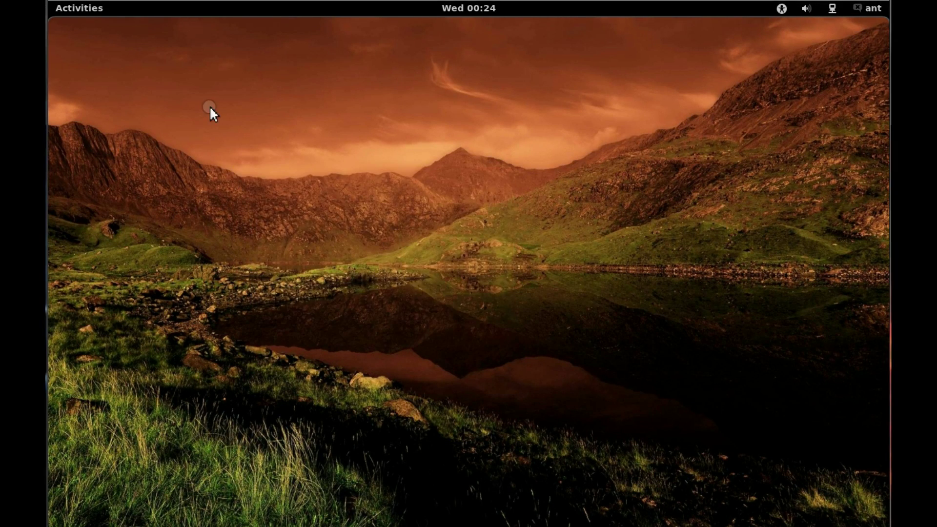
# Search the Activities overview for 'softw' and launch Ubuntu Software Center.
pyautogui.click(76, 12)
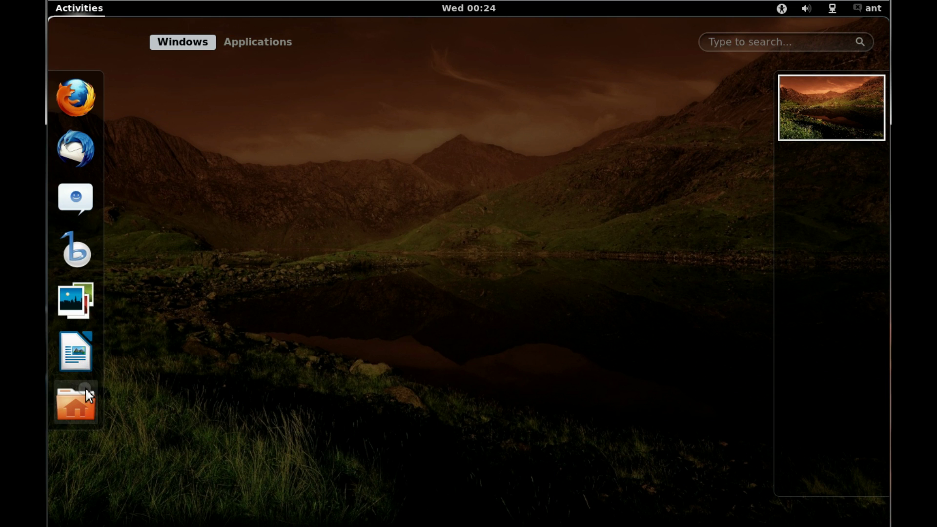
pyautogui.click(750, 43)
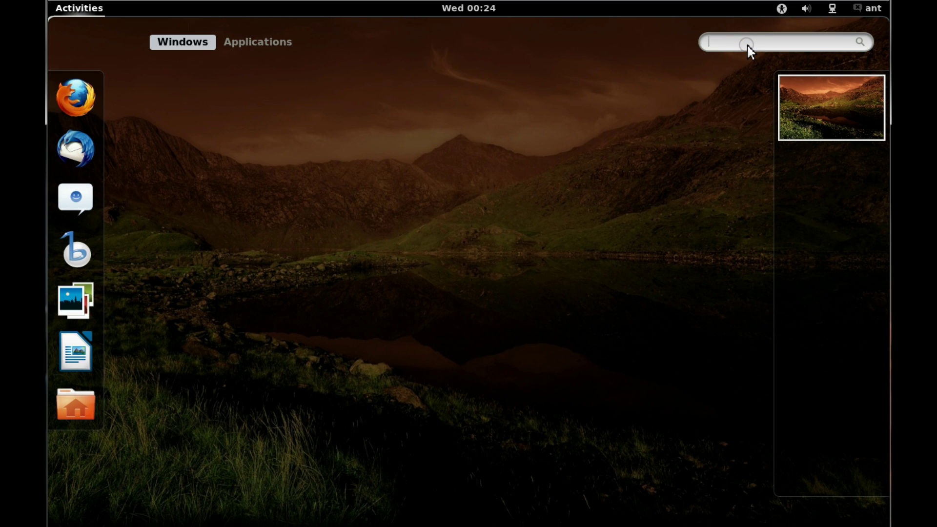
pyautogui.write('software')
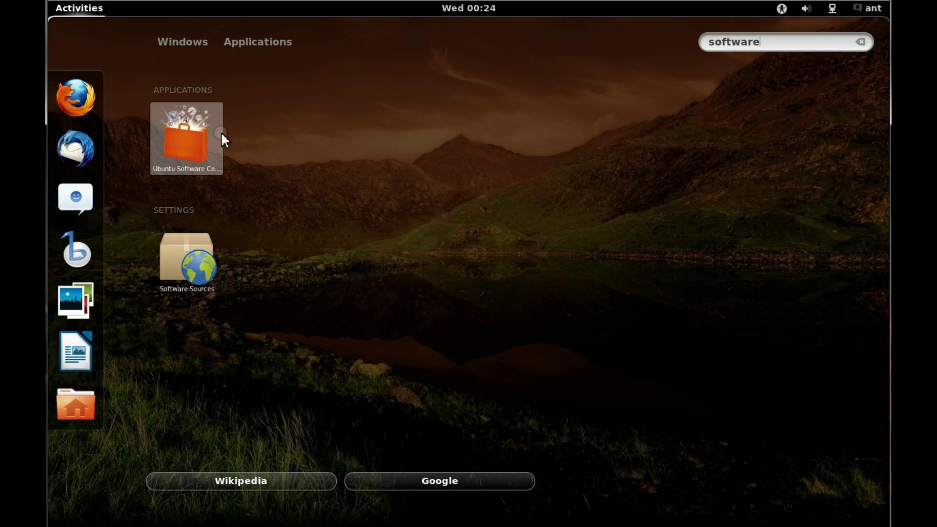
pyautogui.click(182, 136)
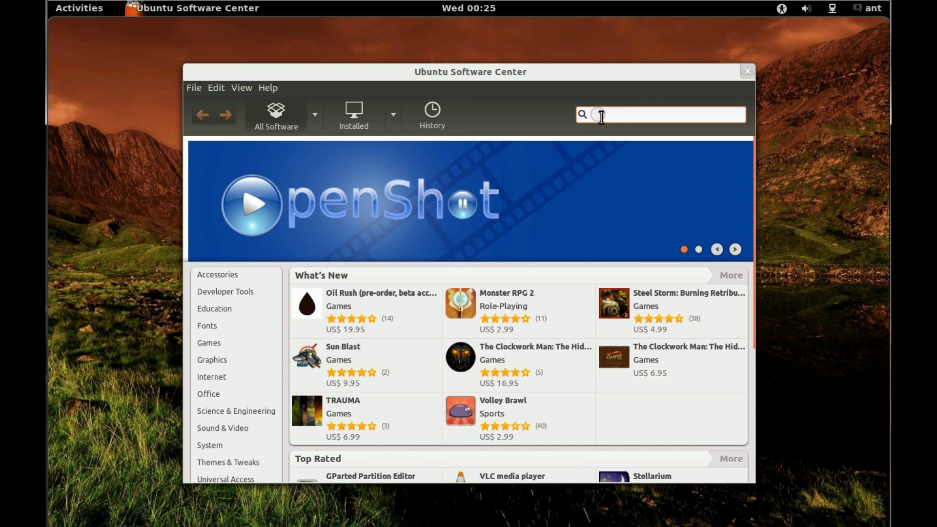
# Search for 'playonlinux' and review the PlayOnLinux details page, including version 3.8.8-1.
pyautogui.write('playonlinux')
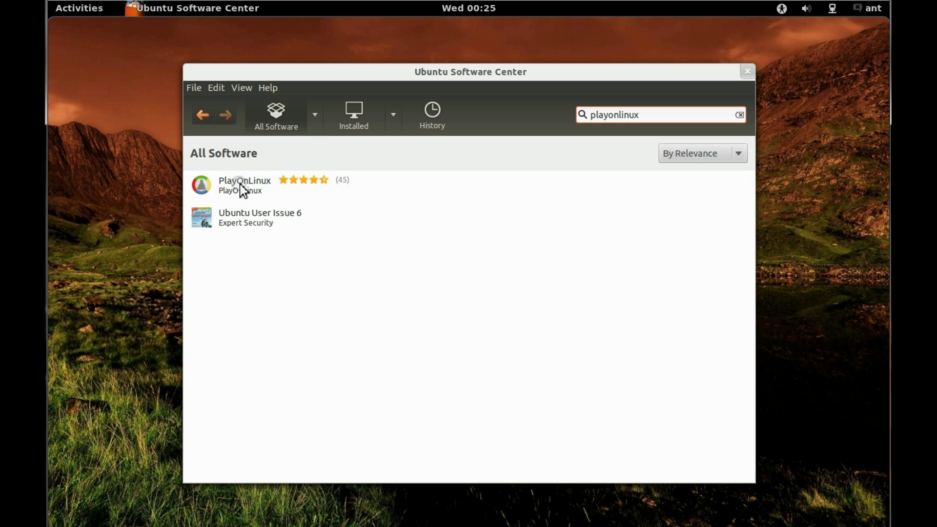
pyautogui.click(242, 190)
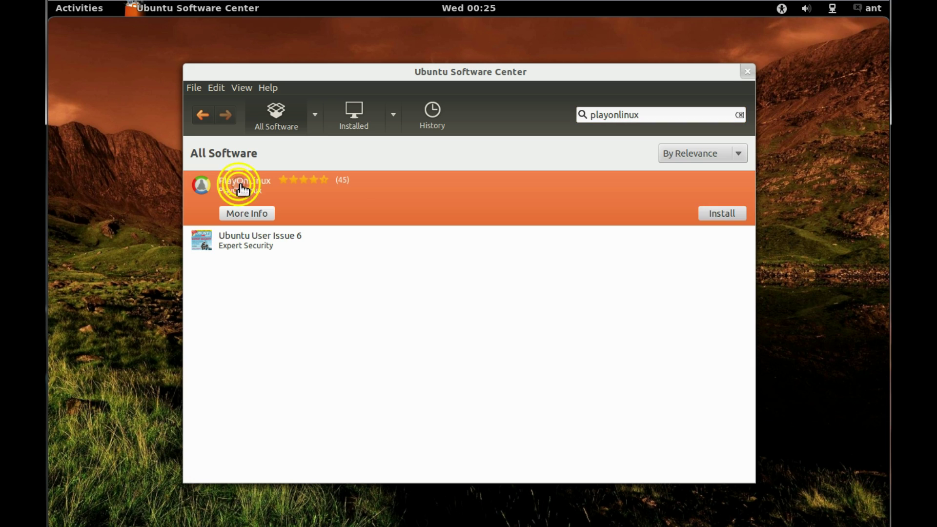
pyautogui.click(260, 213)
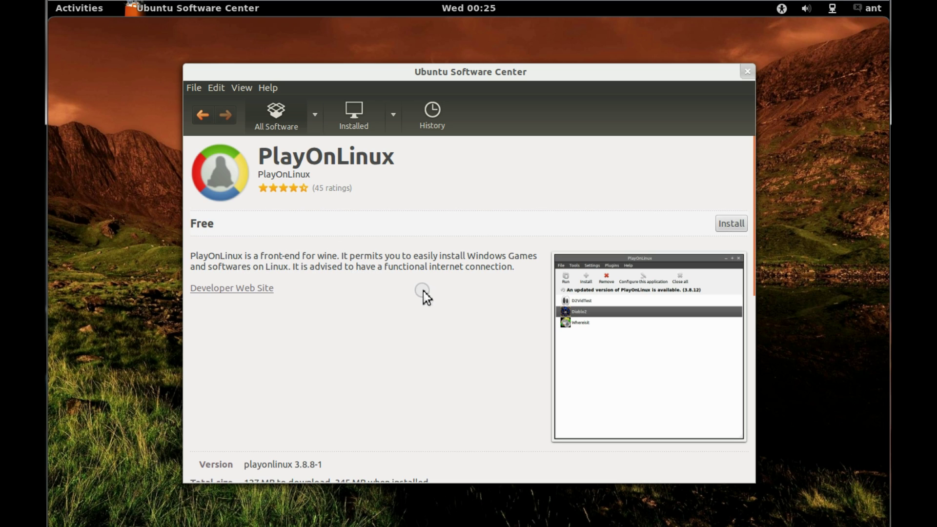
pyautogui.scroll(-4, 422, 293)
pyautogui.scroll(-2, 422, 294)
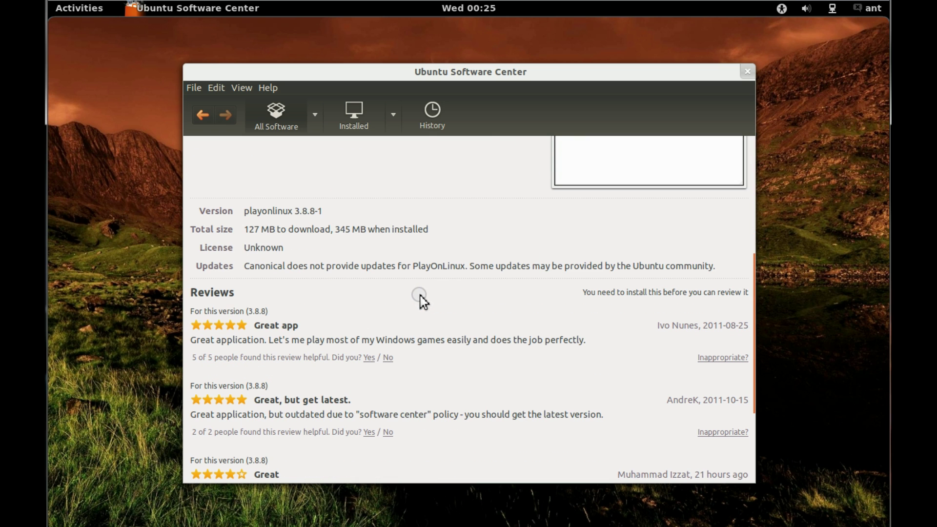
pyautogui.scroll(-3, 420, 296)
pyautogui.scroll(8, 418, 298)
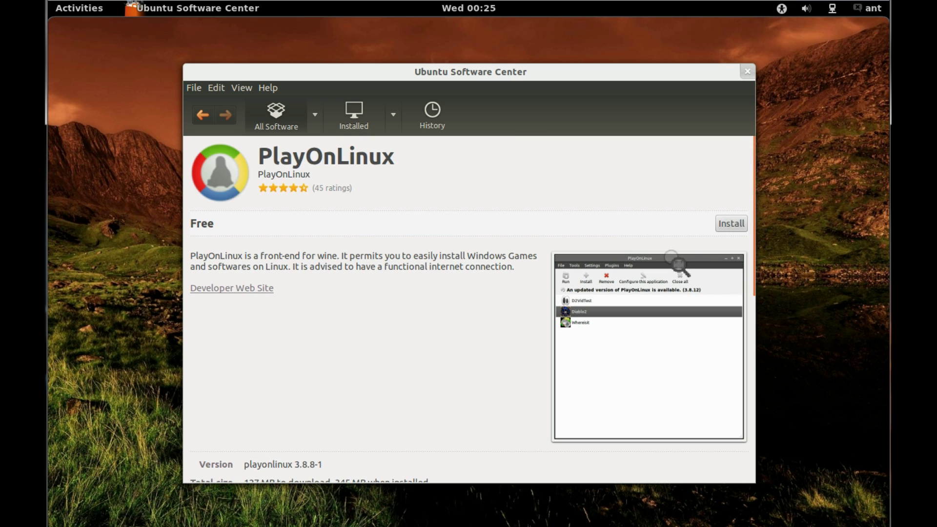
# Install PlayOnLinux, authorising with the account password, and show the installation progress list.
pyautogui.click(727, 225)
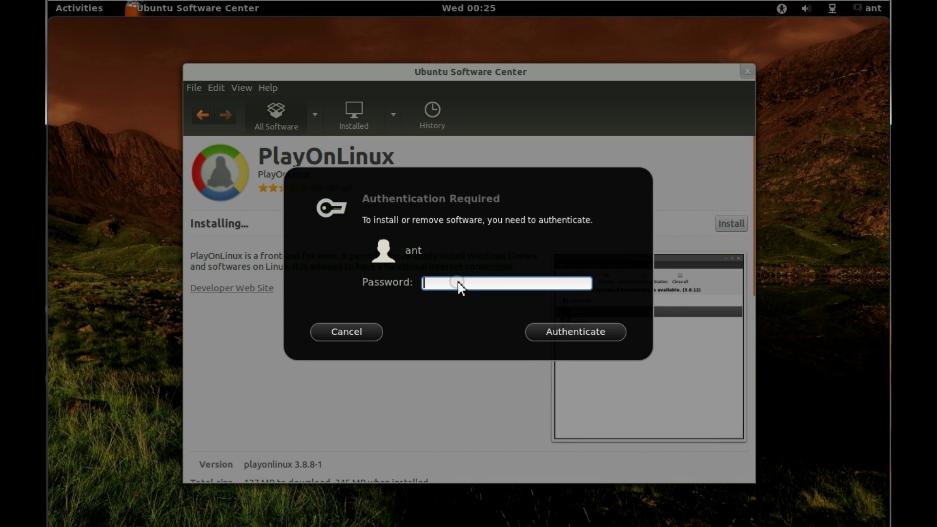
pyautogui.write('••••••••')
pyautogui.press('Return')
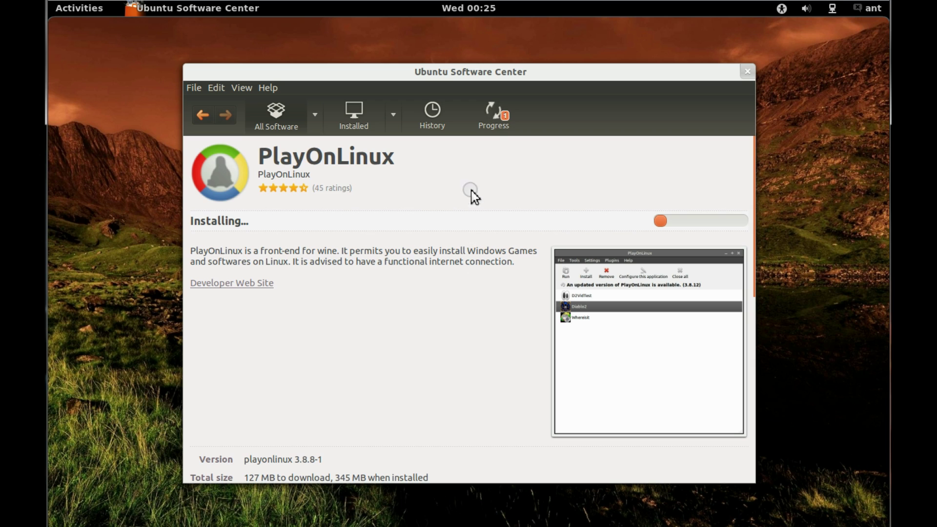
pyautogui.click(496, 126)
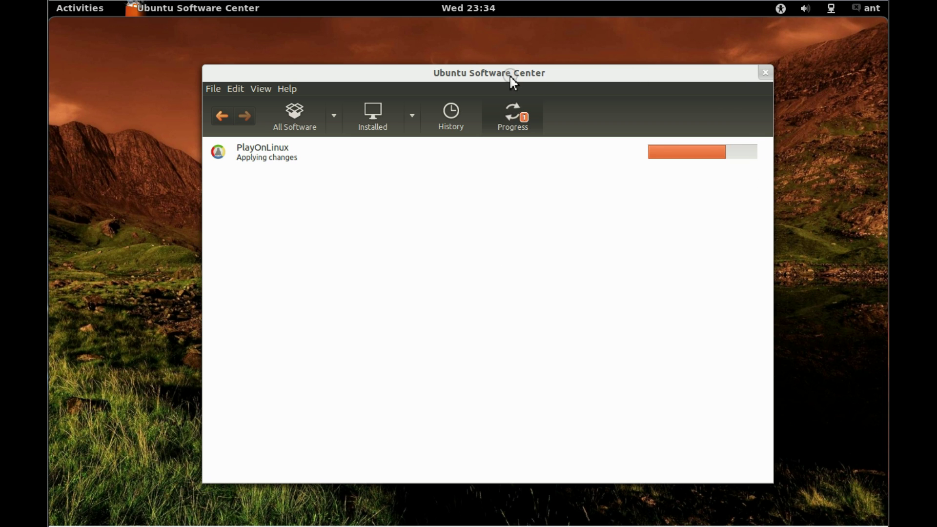
# Accept the EULA licence terms in the ttf-mscorefonts-installer Debconf dialog and continue.
pyautogui.moveTo(510, 77); pyautogui.dragTo(520, 207)
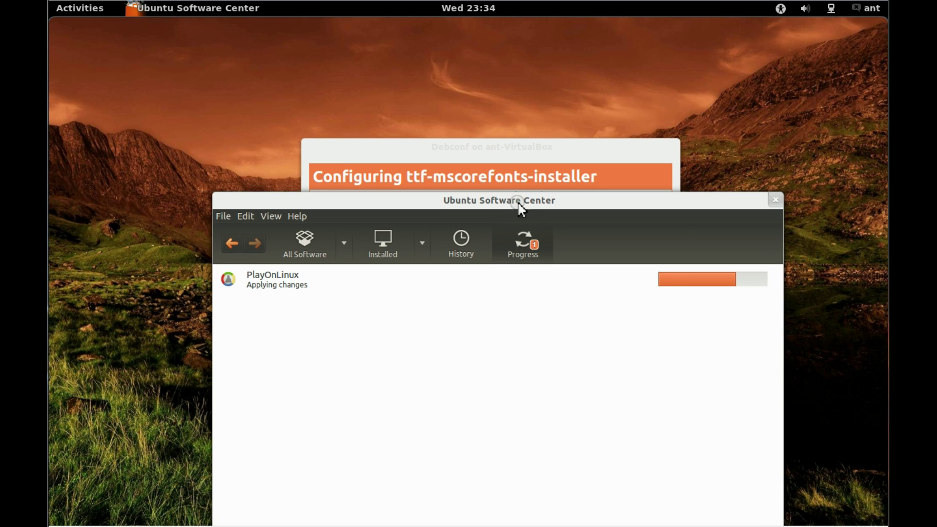
pyautogui.click(511, 155)
pyautogui.click(364, 361)
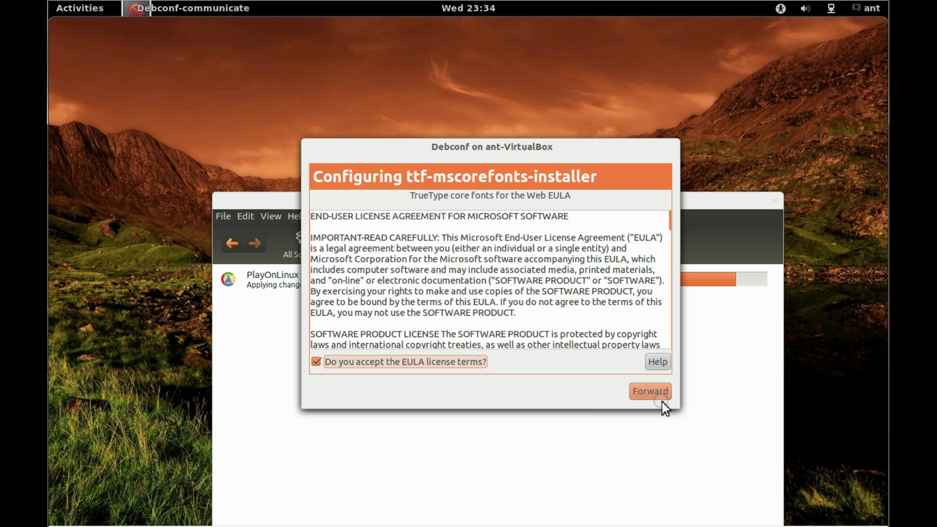
pyautogui.click(646, 394)
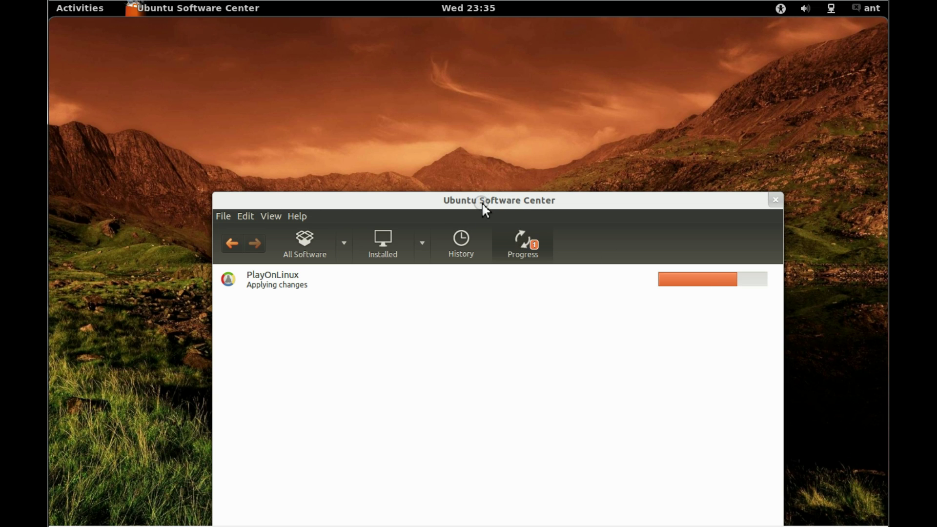
# Search 'playonlinux' again and select the PlayOnLinux result, now marked as installed.
pyautogui.moveTo(391, 204)
pyautogui.mouseDown()
pyautogui.moveTo(556, 333)
pyautogui.moveTo(364, 150)
pyautogui.moveTo(303, 166)
pyautogui.moveTo(264, 151)
pyautogui.moveTo(396, 223)
pyautogui.mouseUp()
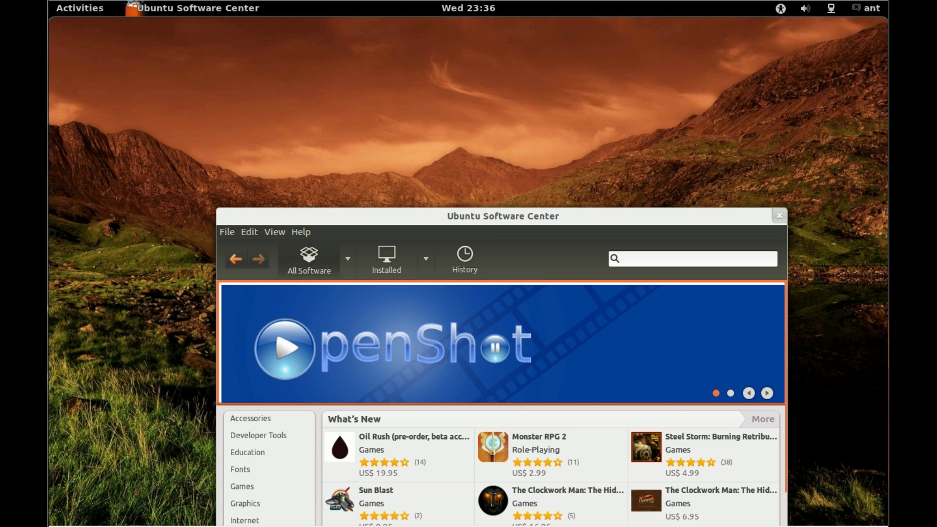
pyautogui.click(640, 261)
pyautogui.click(642, 259)
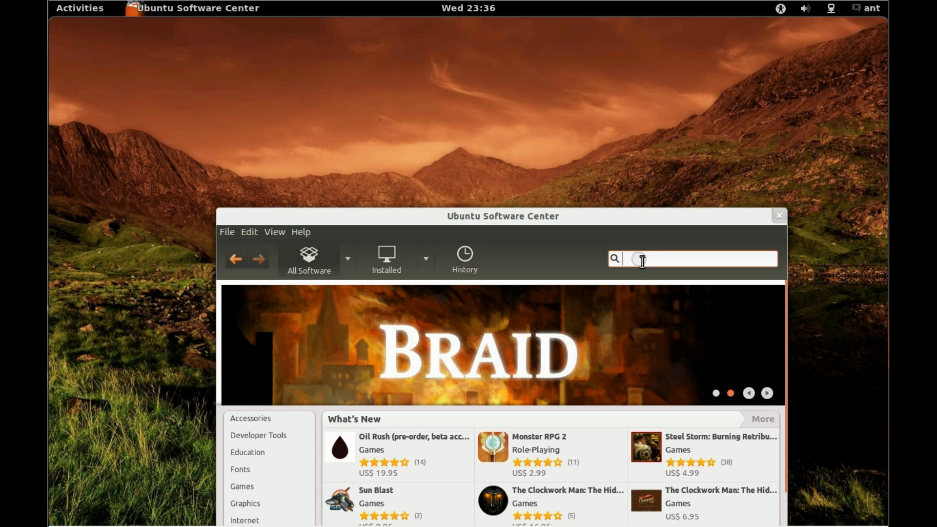
pyautogui.click(647, 259)
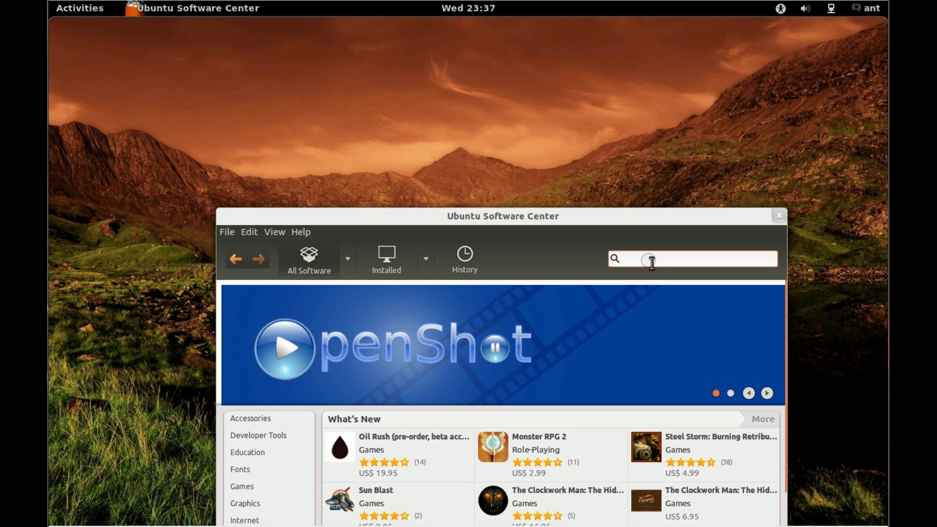
pyautogui.moveTo(627, 221); pyautogui.dragTo(631, 151)
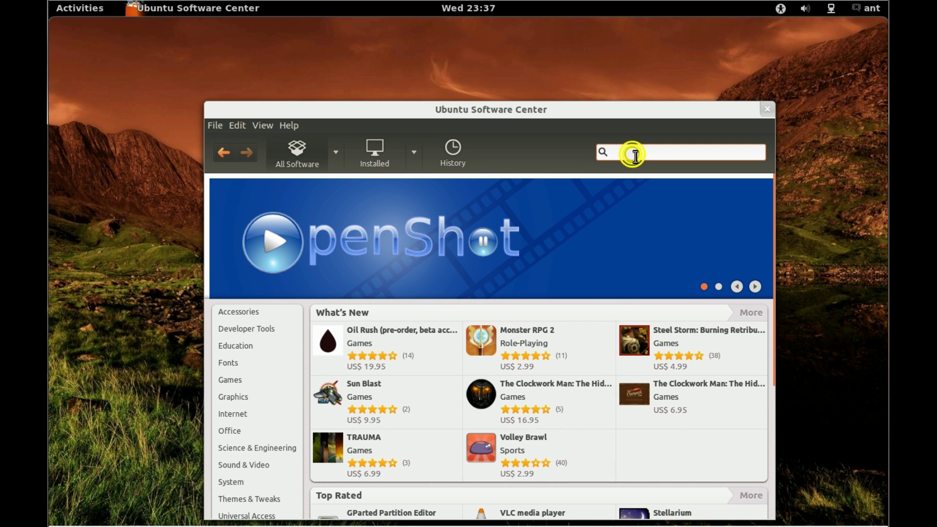
pyautogui.write('pl')
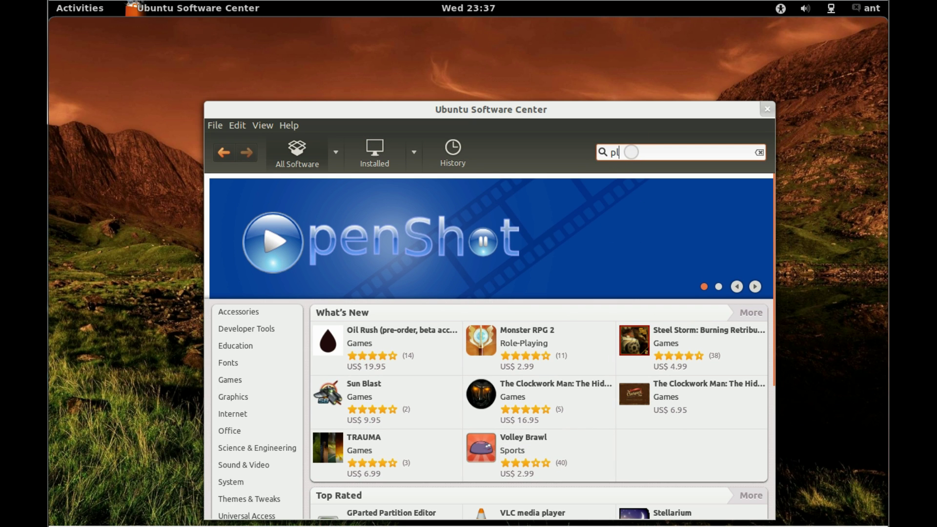
pyautogui.write('ayonl')
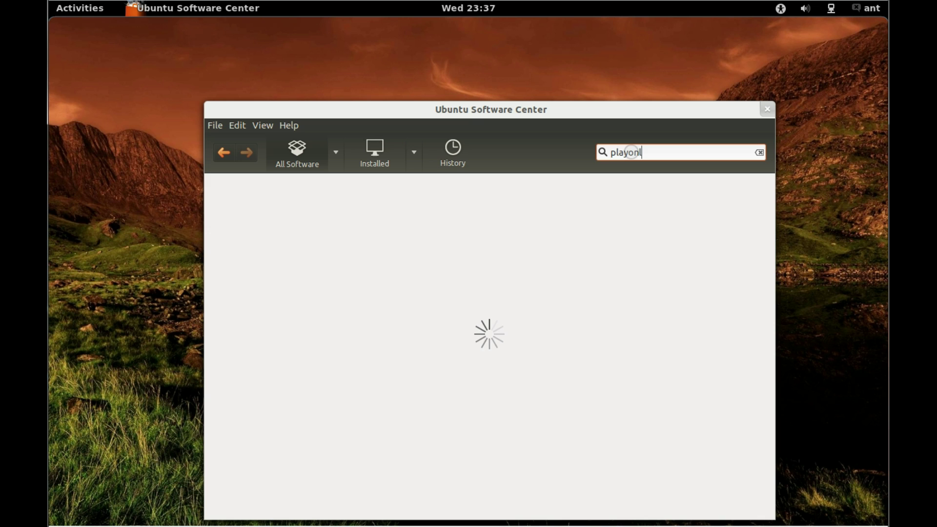
pyautogui.write('inux')
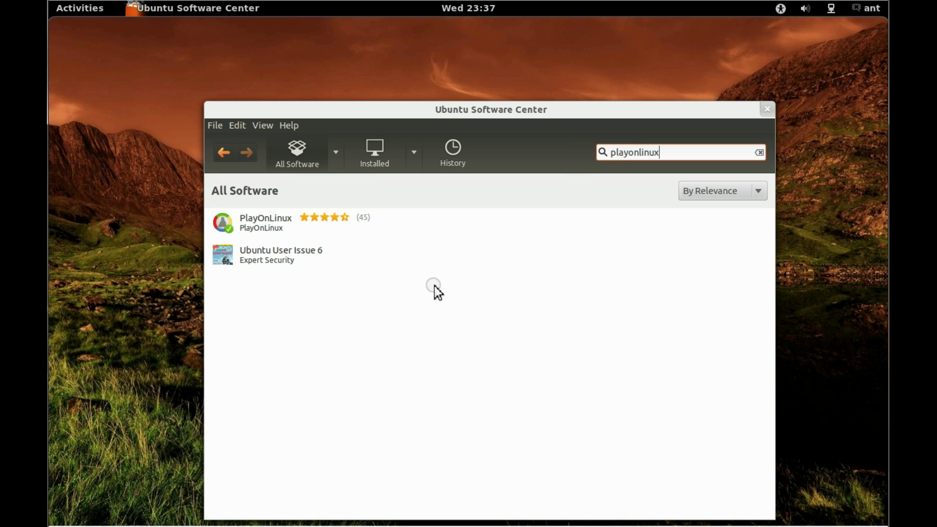
pyautogui.click(330, 231)
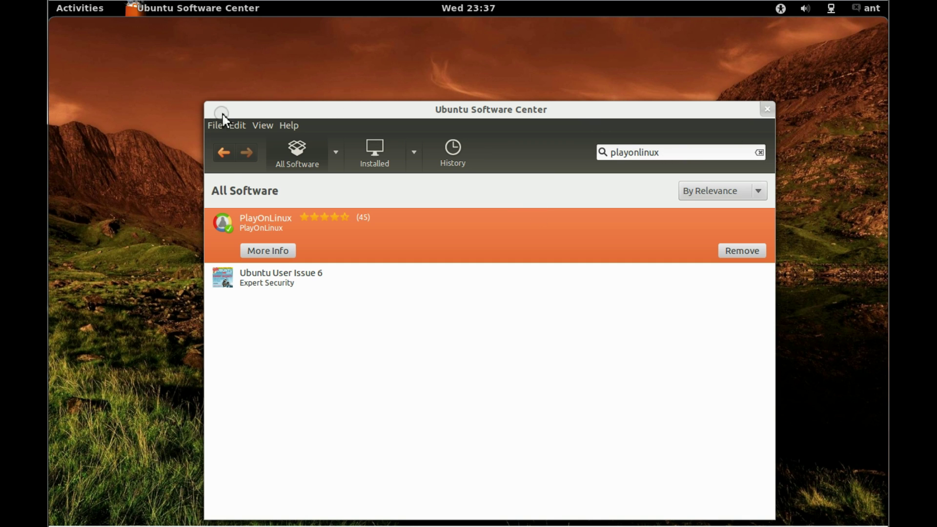
# Close Software Center and launch PlayOnLinux by searching 'playon' in Activities.
pyautogui.hotkey('ctrl', 'w')
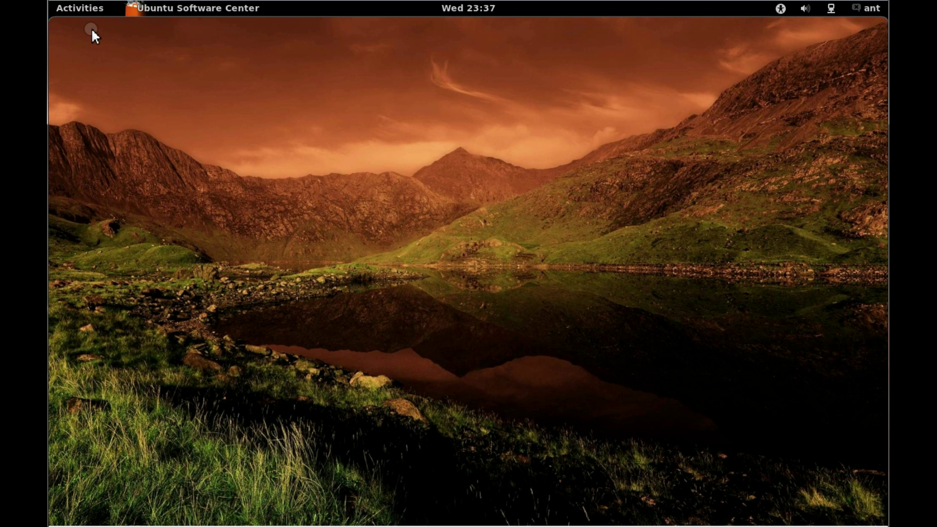
pyautogui.press('super')
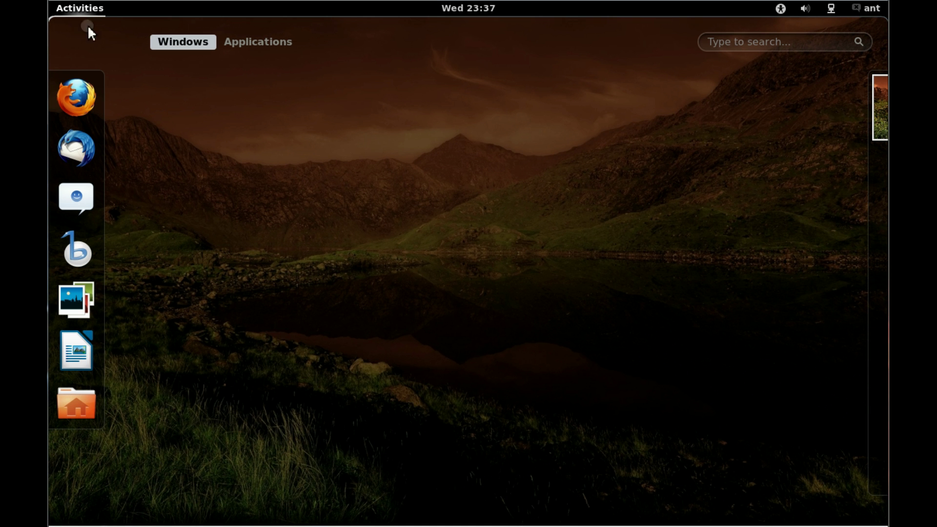
pyautogui.click(723, 43)
pyautogui.write('playon')
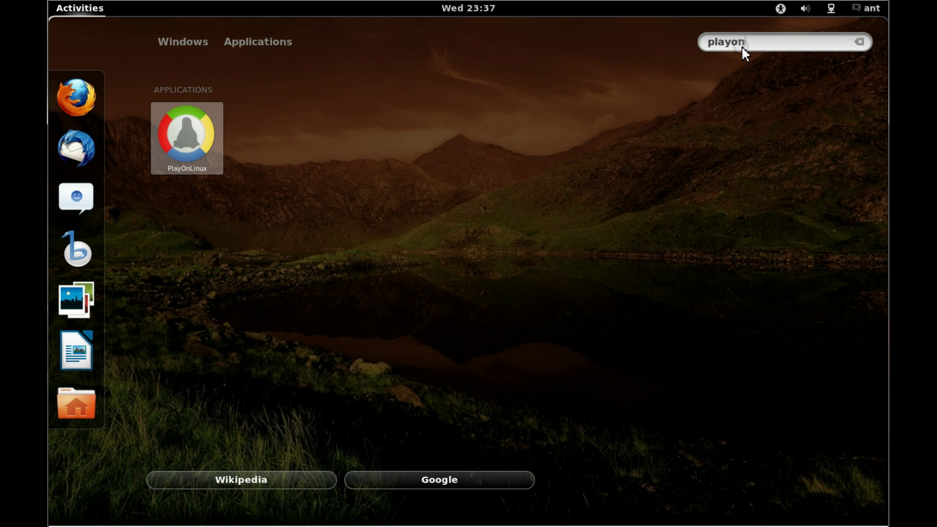
pyautogui.click(207, 132)
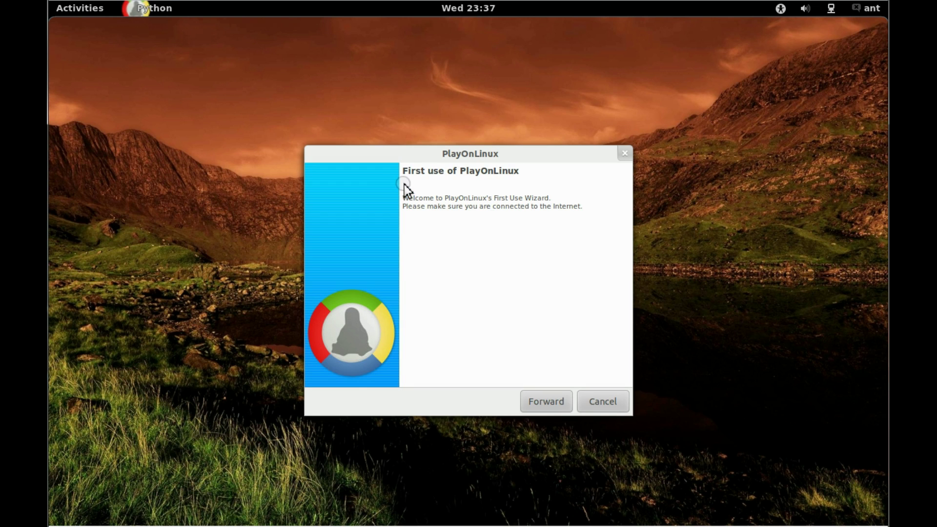
# Advance past the First Use Wizard welcome page.
pyautogui.click(549, 405)
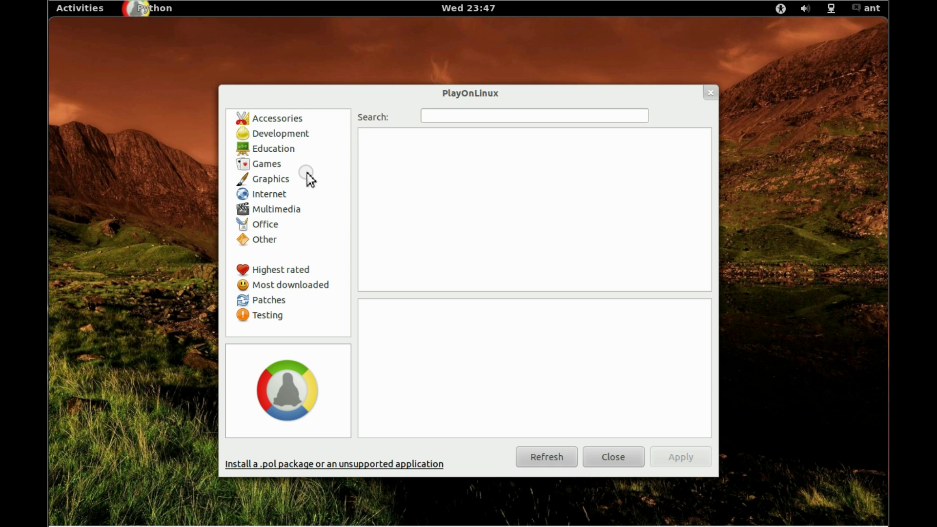
# In the Internet category, choose the second mIRC entry and start its installer.
pyautogui.click(274, 198)
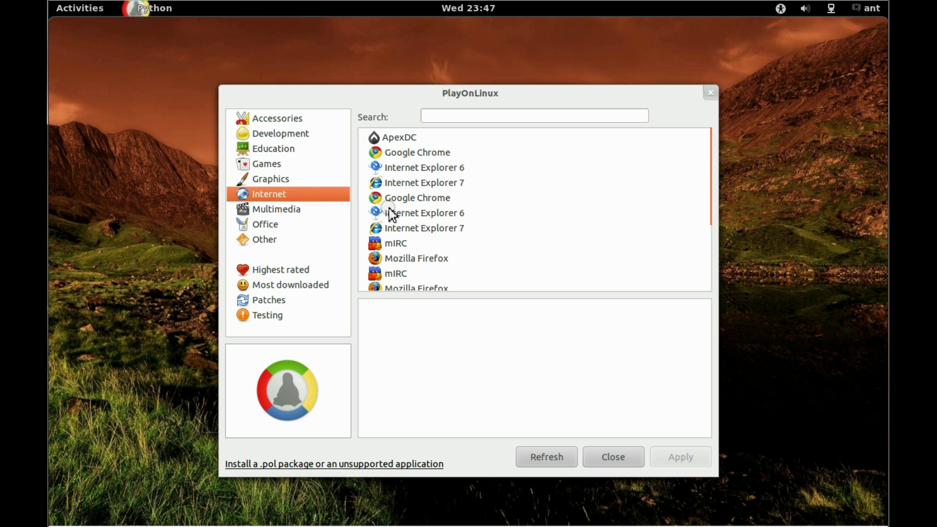
pyautogui.scroll(-2, 422, 226)
pyautogui.scroll(-3, 422, 225)
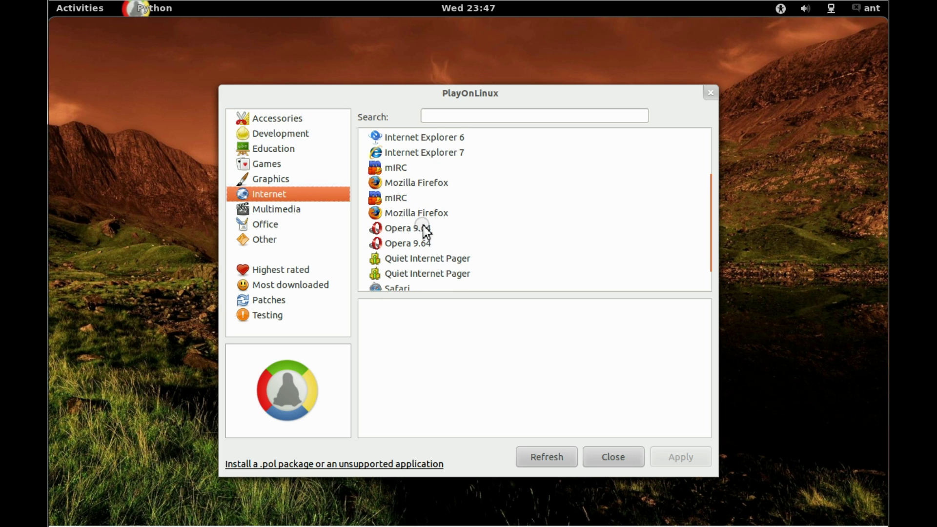
pyautogui.scroll(-1, 437, 248)
pyautogui.scroll(4, 437, 248)
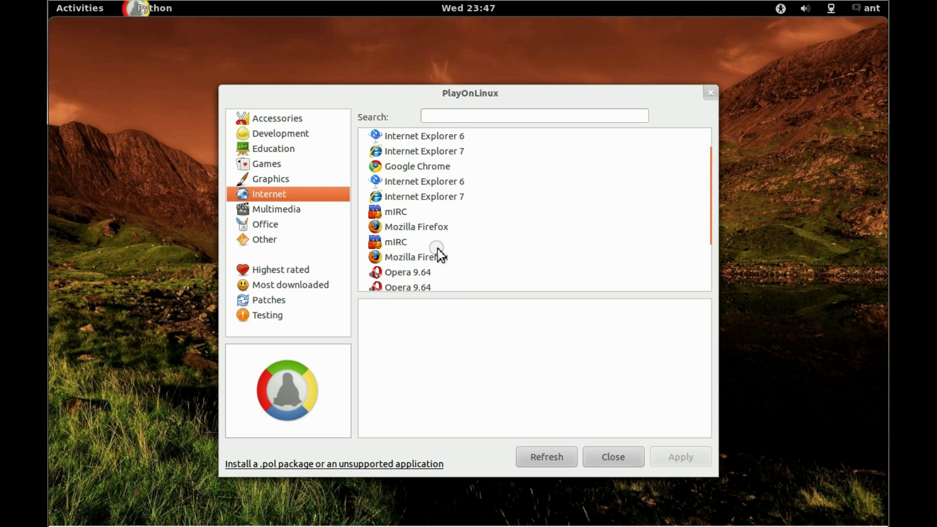
pyautogui.click(408, 244)
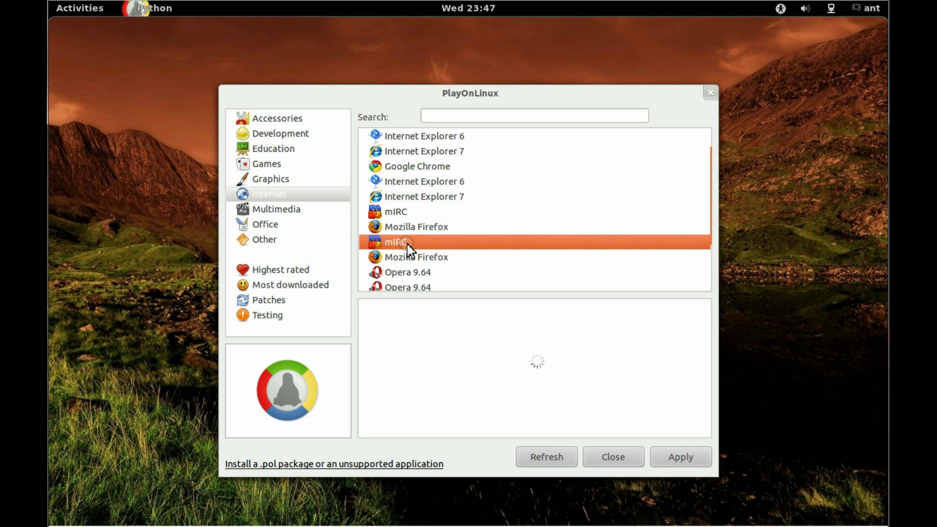
pyautogui.click(405, 215)
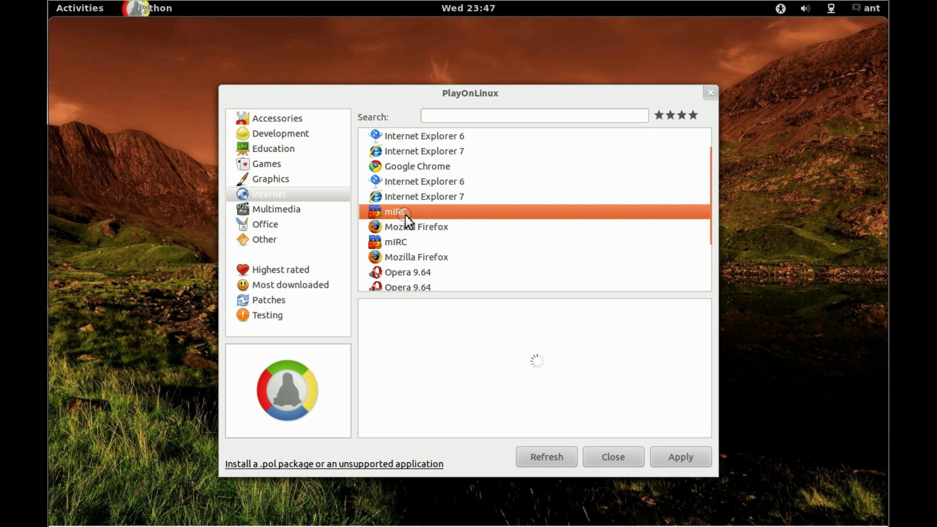
pyautogui.click(412, 243)
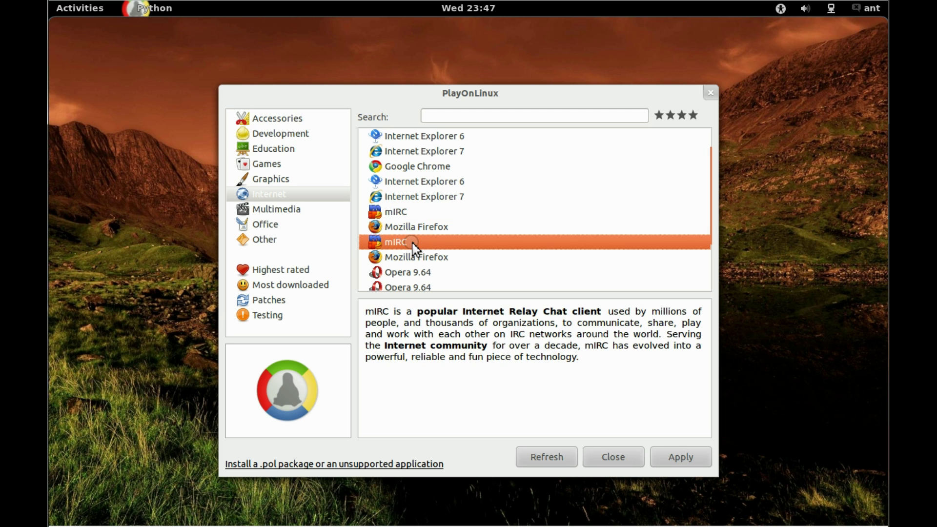
pyautogui.doubleClick(411, 245)
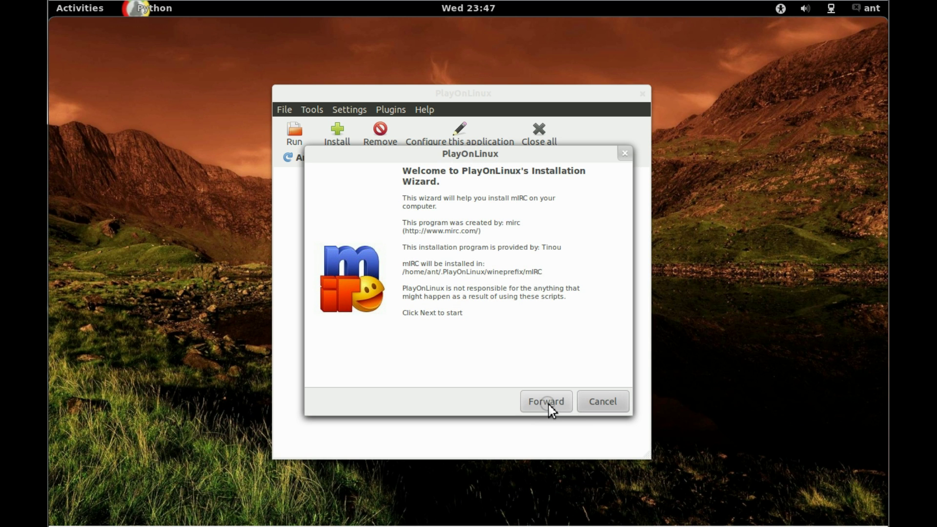
# Continue past the installer welcome page so the Wine prefix is created and mIRC 6.32 Setup launches.
pyautogui.click(547, 402)
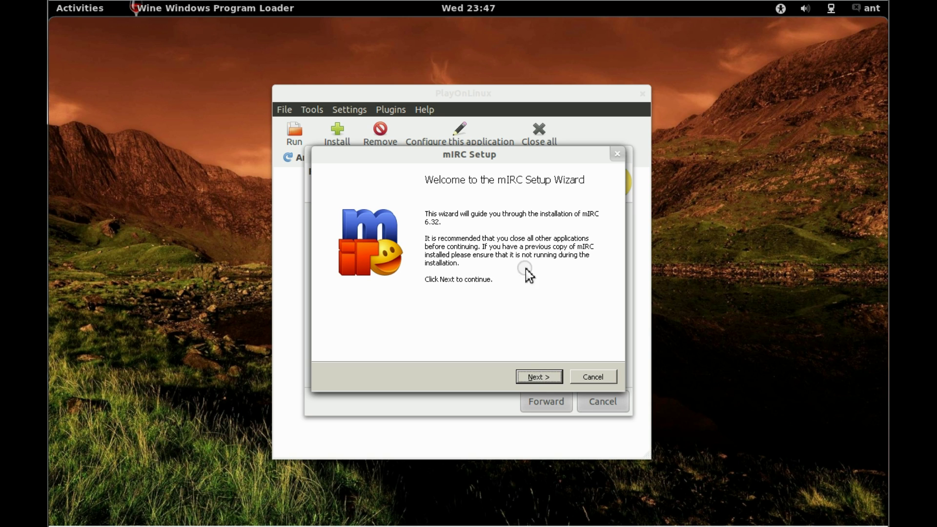
# Accept the licence, keep C:\Program Files\mIRC as the folder and keep all components.
pyautogui.click(541, 380)
pyautogui.click(540, 381)
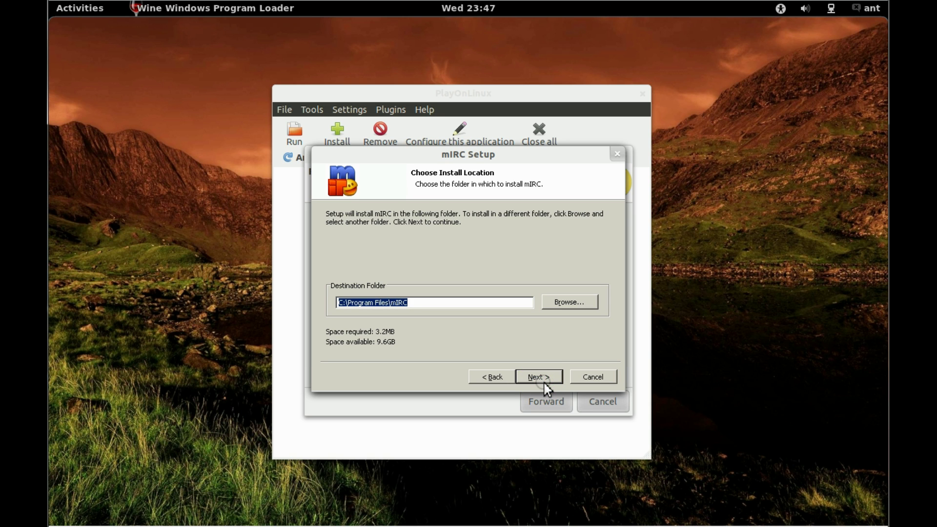
pyautogui.click(541, 380)
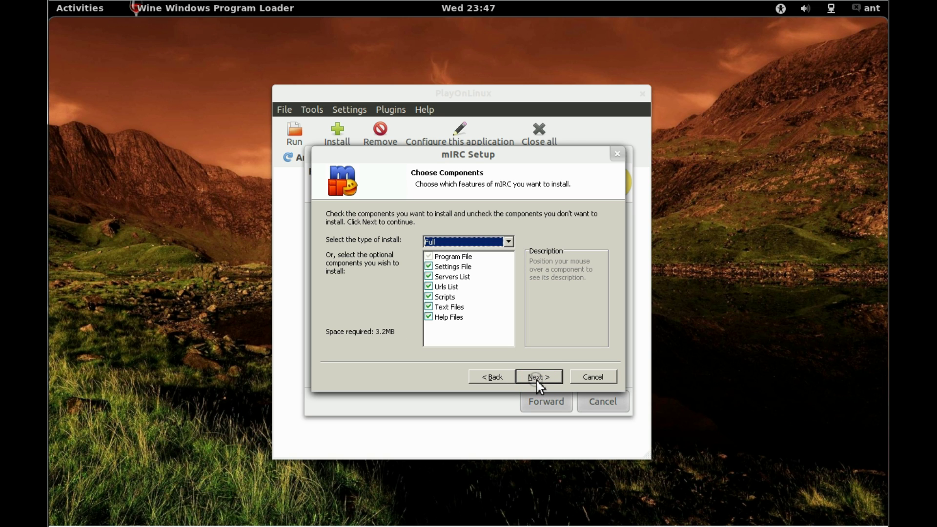
pyautogui.click(536, 380)
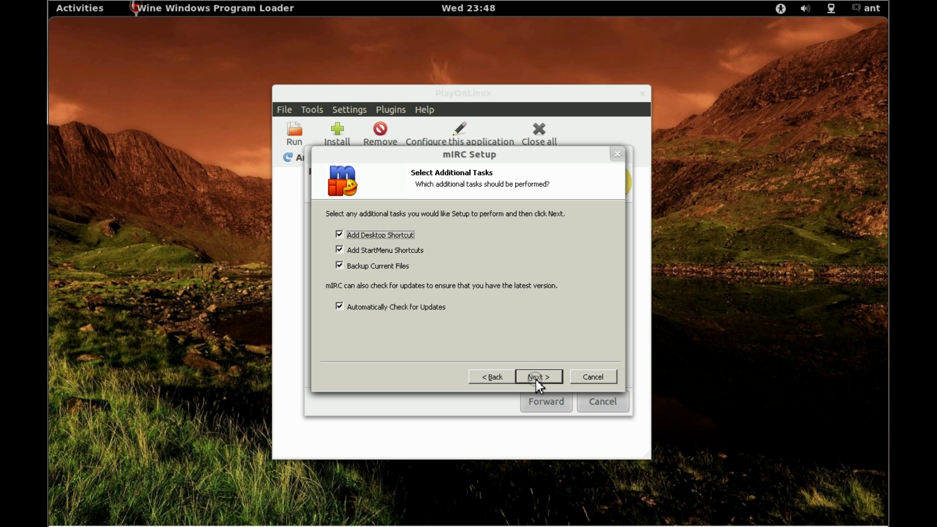
# Install mIRC without a desktop shortcut and don't launch it after setup.
pyautogui.click(373, 235)
pyautogui.click(536, 376)
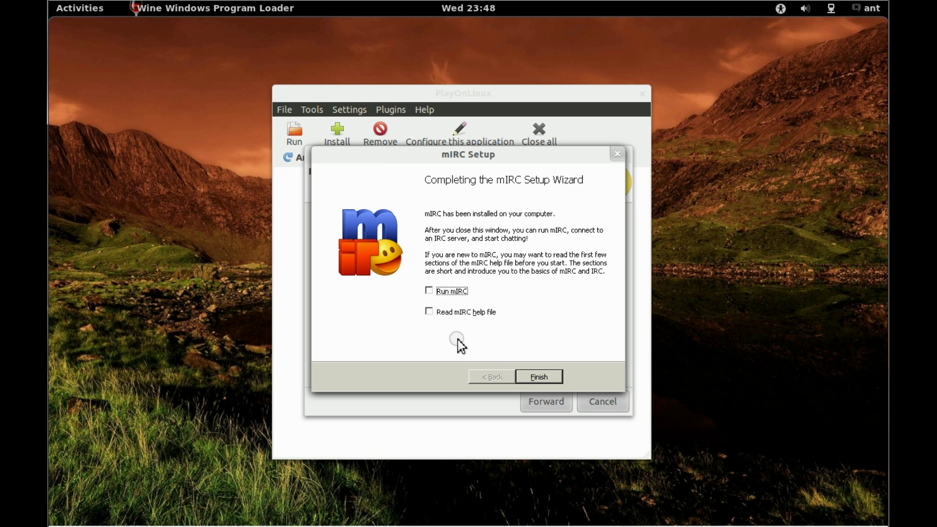
pyautogui.click(441, 291)
# Finish the mIRC installation with both a menu shortcut and a desktop shortcut.
pyautogui.click(539, 377)
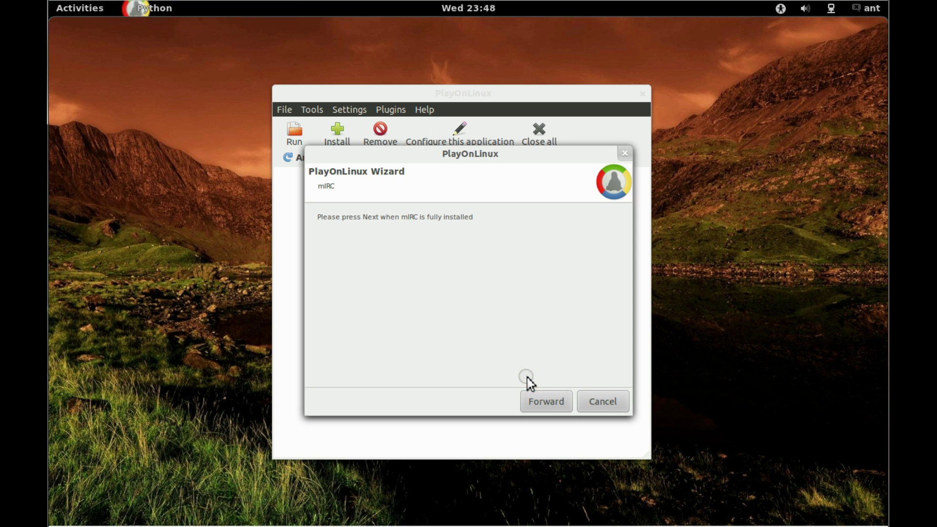
pyautogui.click(546, 410)
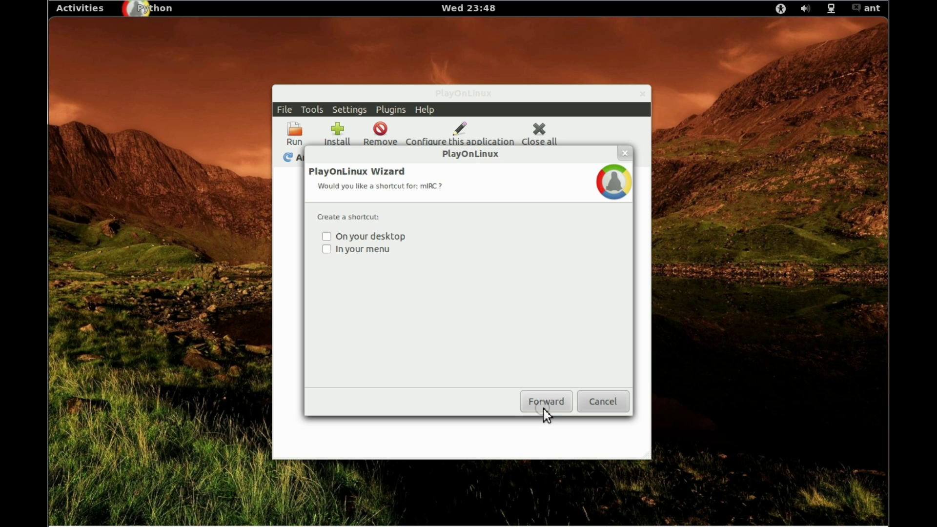
pyautogui.click(363, 253)
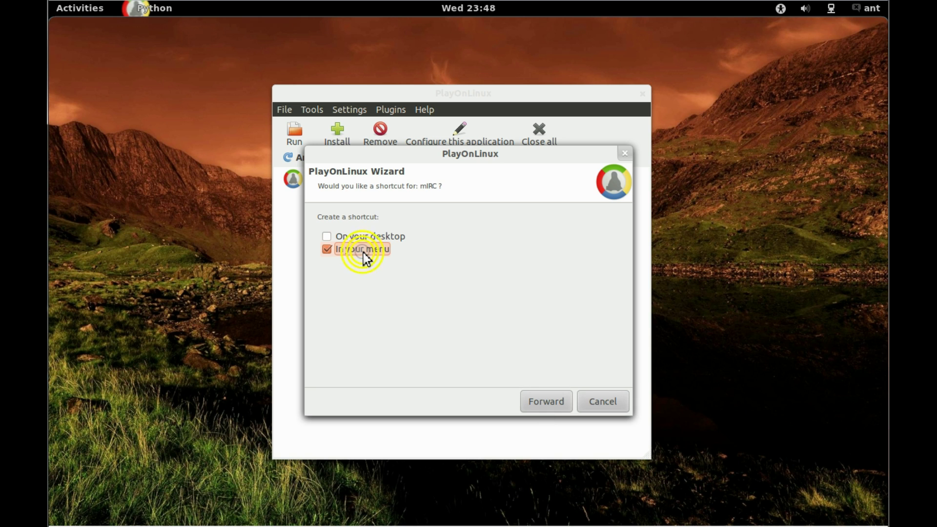
pyautogui.click(379, 239)
pyautogui.click(556, 409)
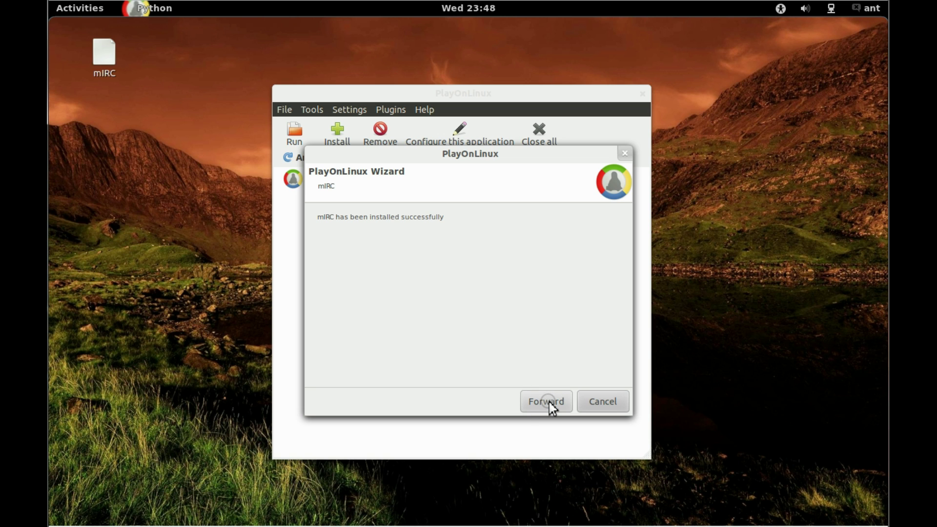
pyautogui.click(547, 402)
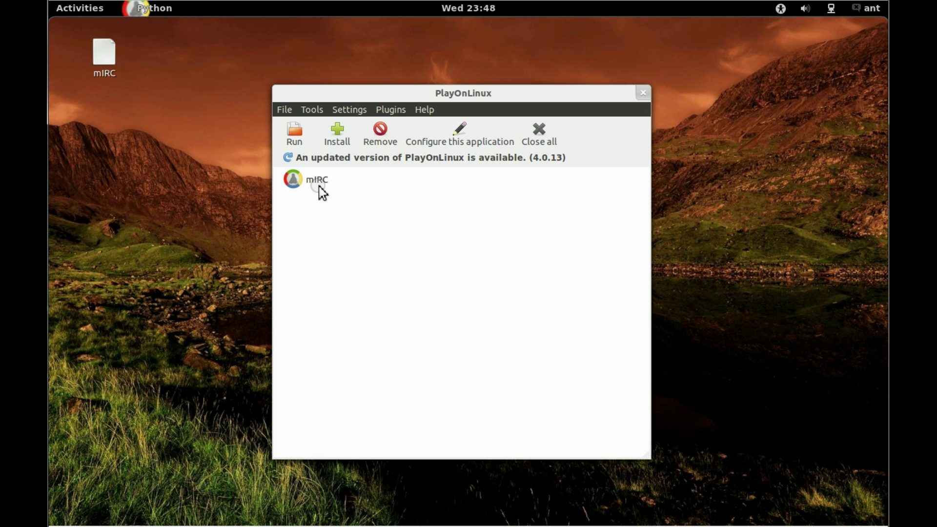
# Confirm the mIRC desktop shortcut's Permissions allow executing it, then launch mIRC from it.
pyautogui.moveTo(381, 95); pyautogui.dragTo(515, 90)
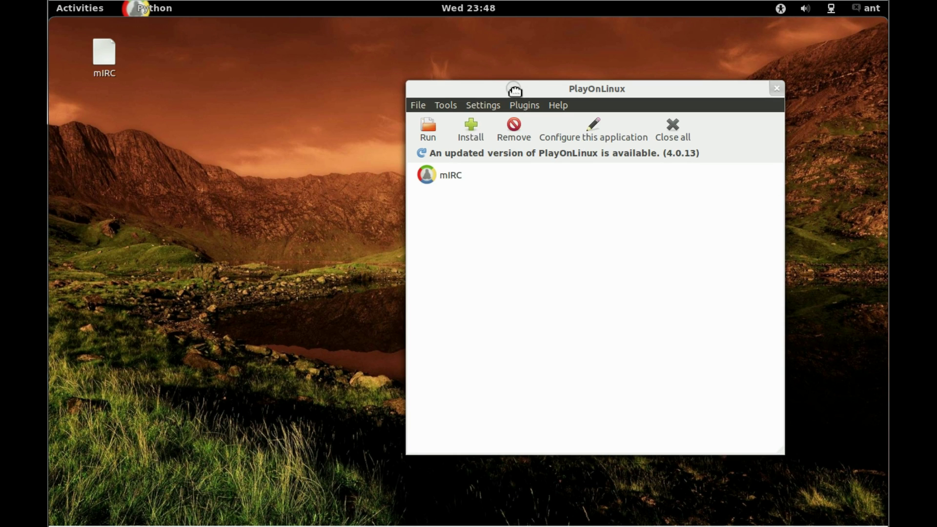
pyautogui.click(449, 175)
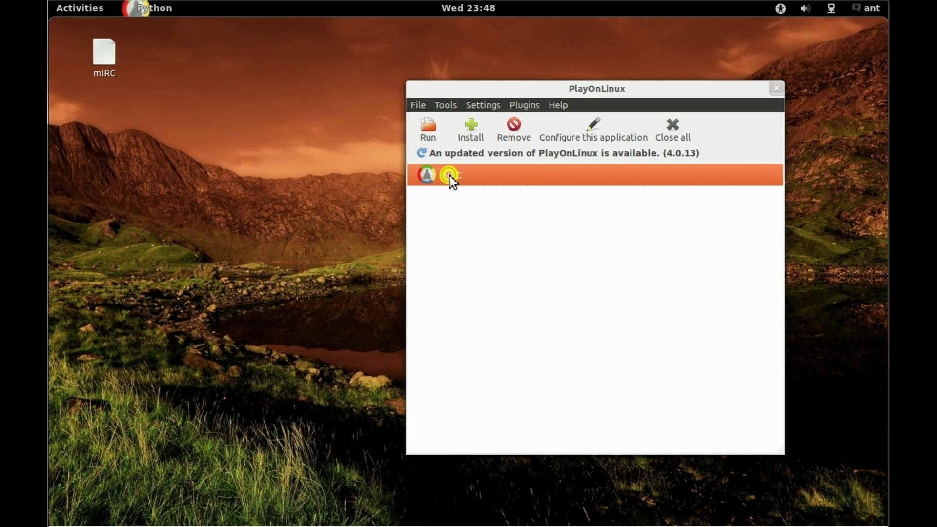
pyautogui.click(129, 136)
pyautogui.rightClick(106, 52)
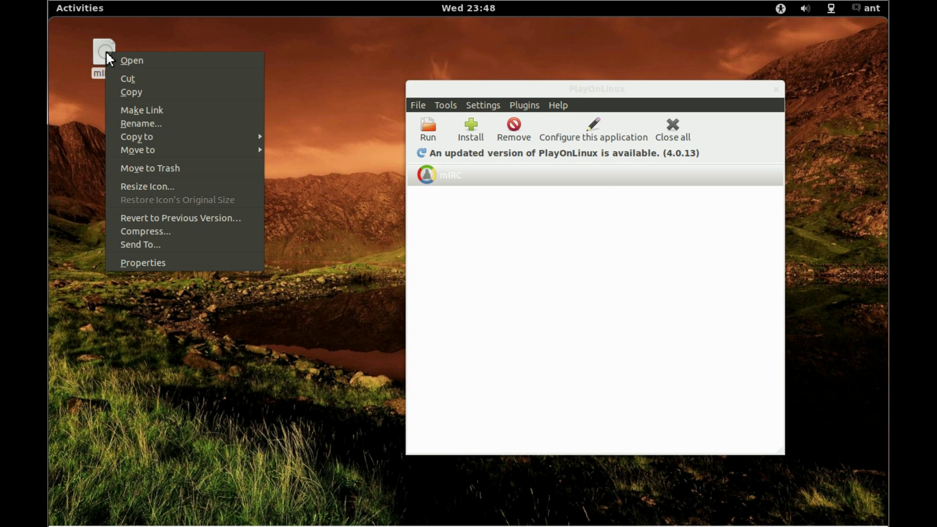
pyautogui.click(159, 261)
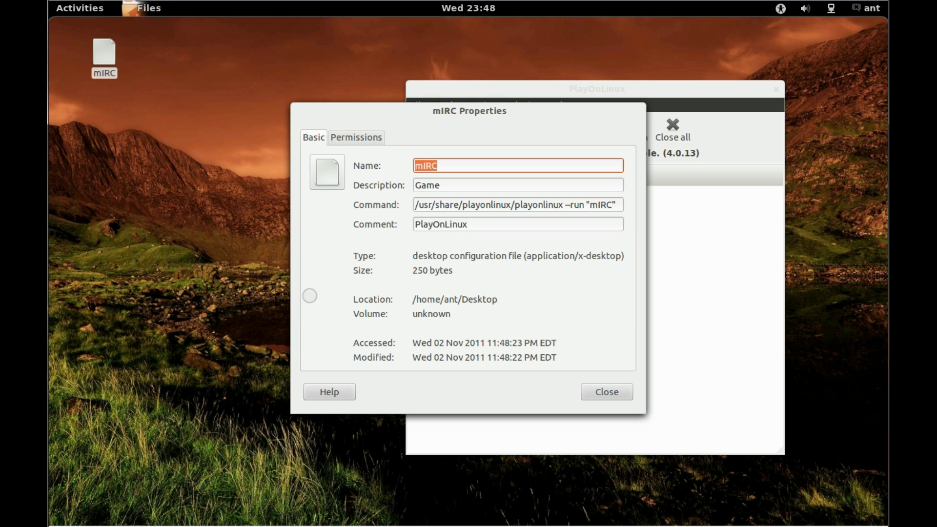
pyautogui.click(348, 138)
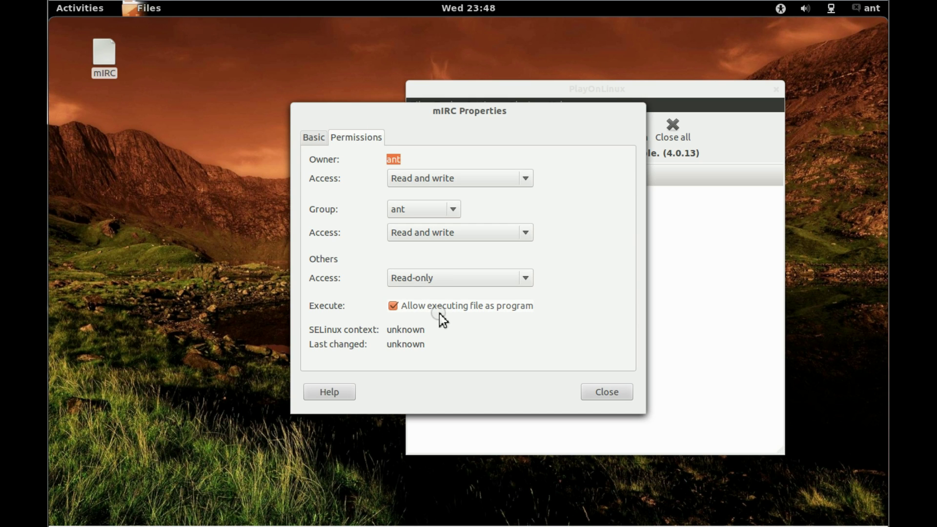
pyautogui.click(607, 393)
pyautogui.click(105, 57)
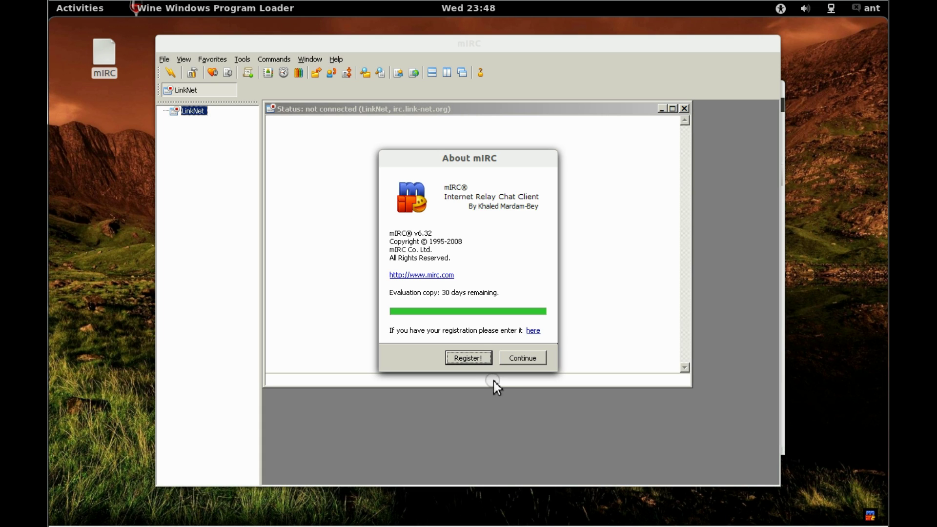
# Enter the user's full name, e-mail, nickname and alternative, then connect to Outsiderz Random server.
pyautogui.click(522, 358)
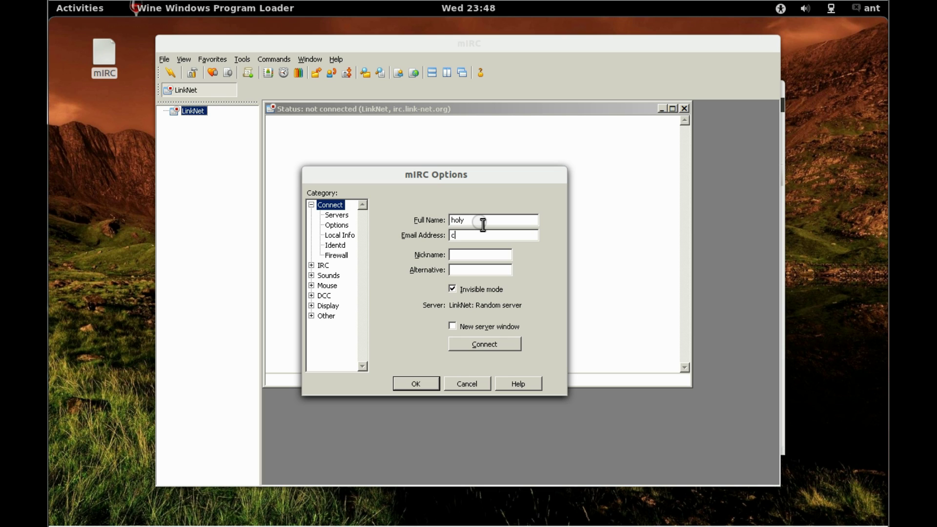
pyautogui.write('ow')
pyautogui.click(337, 215)
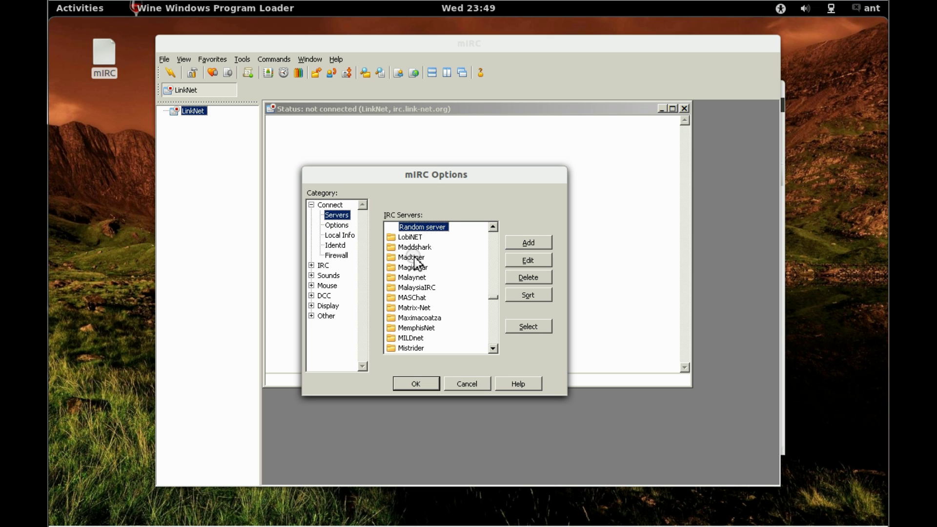
pyautogui.click(413, 255)
pyautogui.scroll(-4, 427, 313)
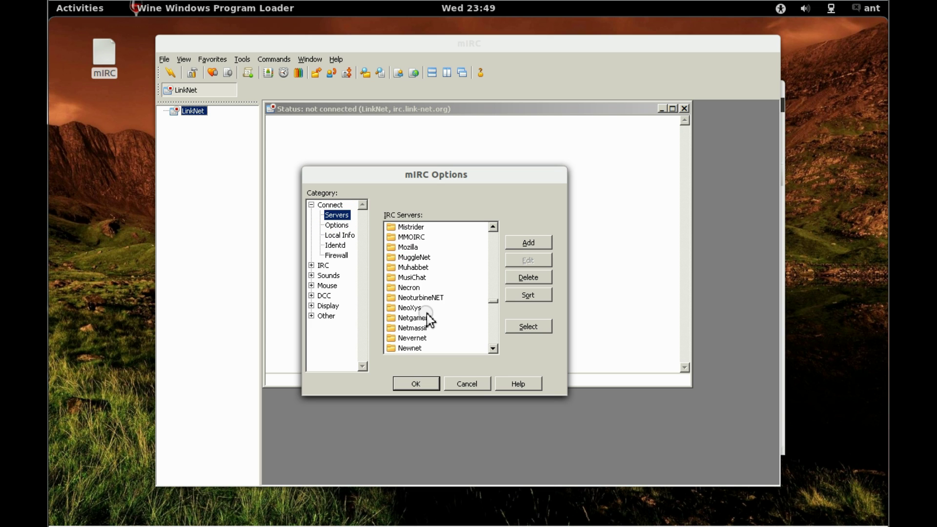
pyautogui.scroll(-4, 426, 313)
pyautogui.doubleClick(420, 317)
pyautogui.doubleClick(432, 329)
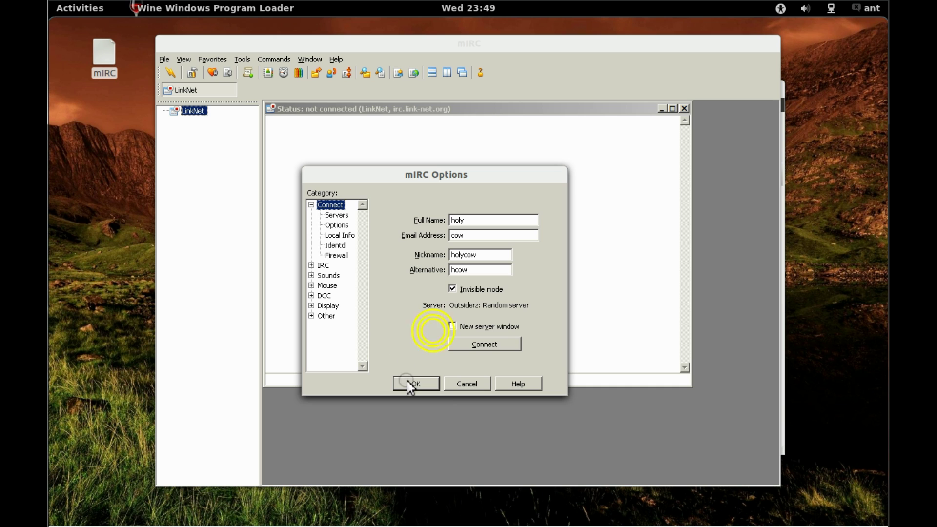
pyautogui.click(485, 343)
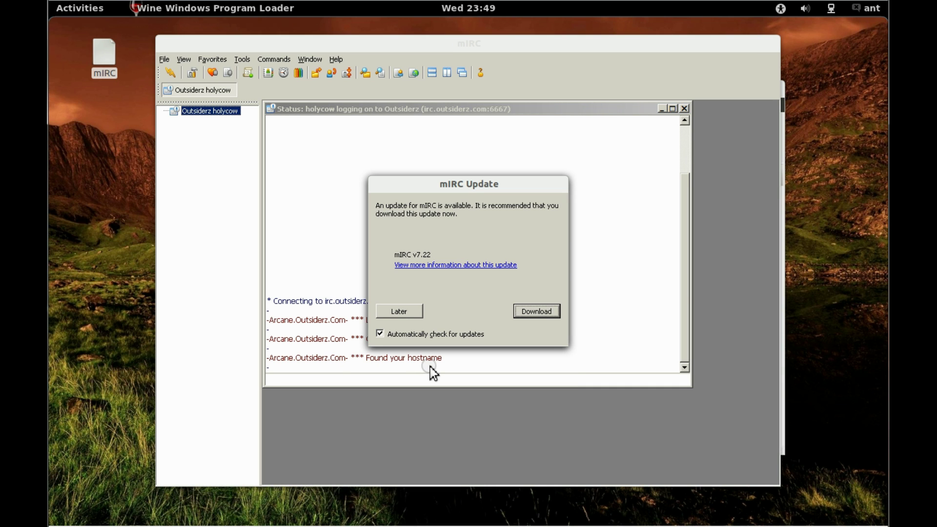
# Postpone the mIRC update and join #newbies from the Favorites list.
pyautogui.click(405, 316)
pyautogui.click(331, 380)
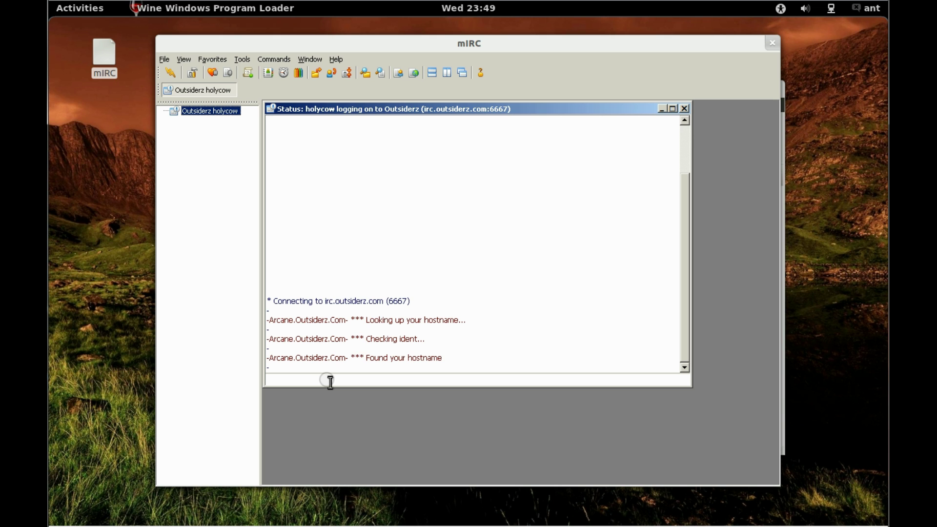
pyautogui.moveTo(334, 307); pyautogui.dragTo(405, 306)
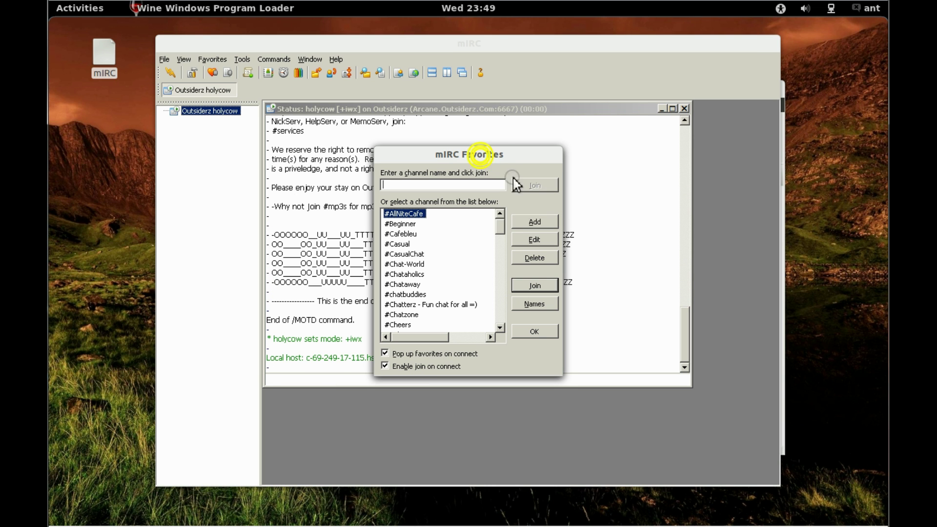
pyautogui.click(419, 272)
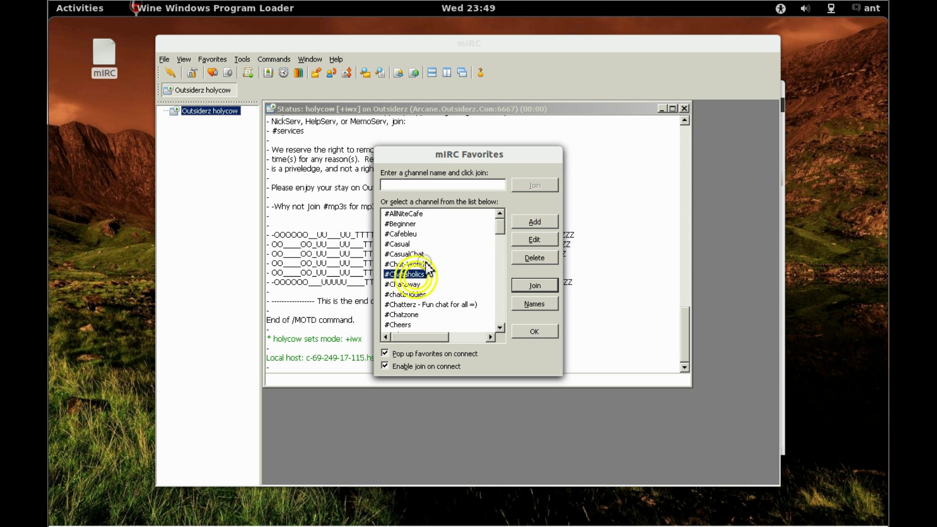
pyautogui.scroll(-10, 419, 269)
pyautogui.scroll(-4, 420, 267)
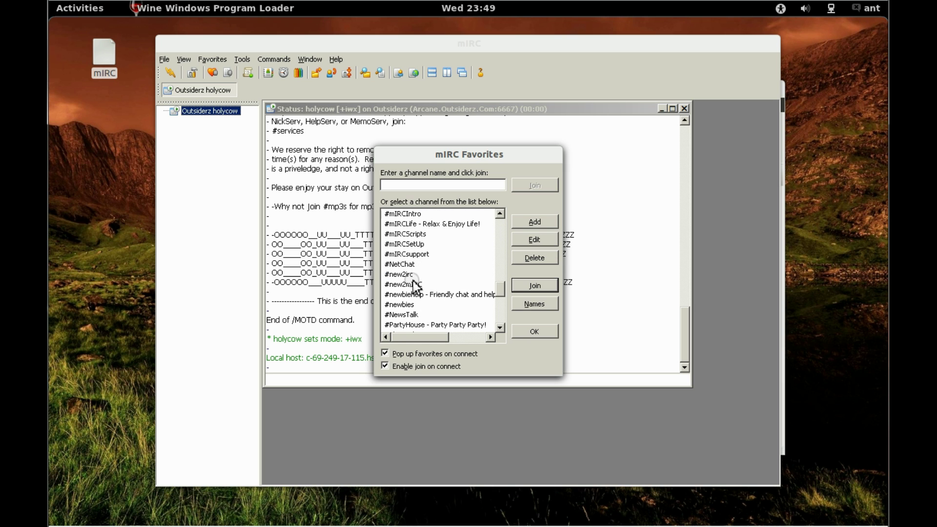
pyautogui.click(410, 305)
pyautogui.doubleClick(410, 307)
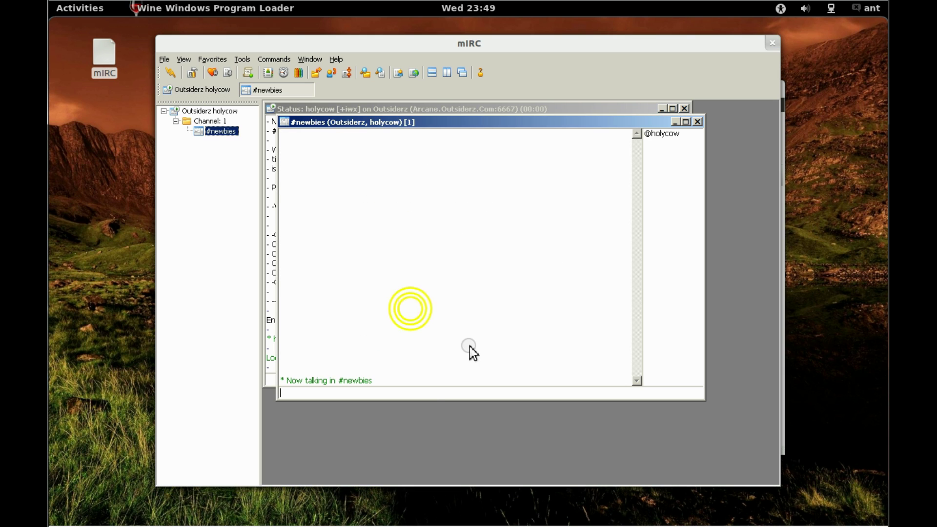
# Post the message 'sdsdadada' in #newbies.
pyautogui.click(432, 397)
pyautogui.write('sdsdadada')
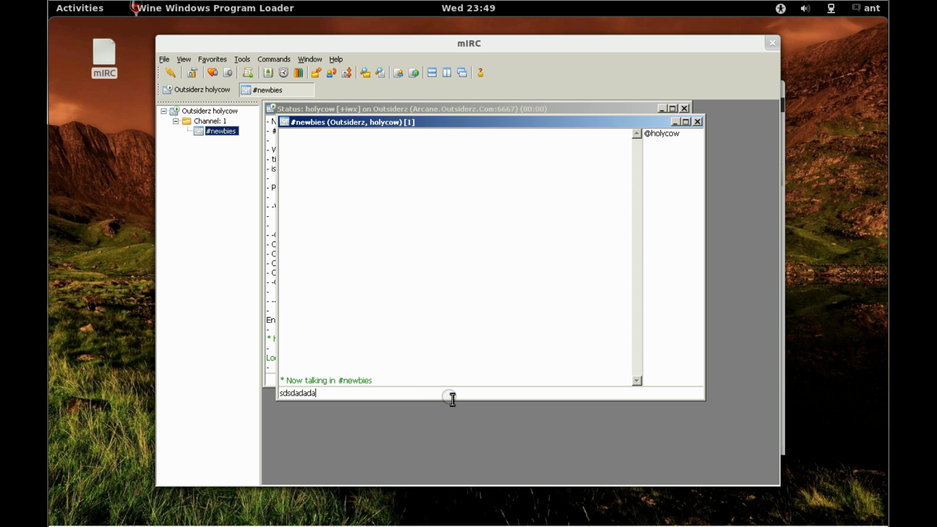
pyautogui.press('Return')
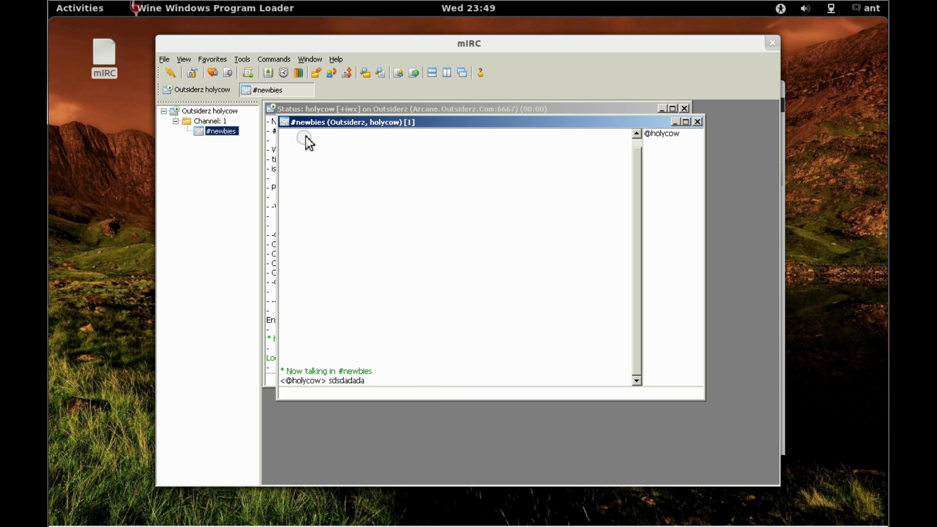
# Close #newbies, exit mIRC confirming the connected-exit prompt, and move PlayOnLinux left.
pyautogui.click(697, 122)
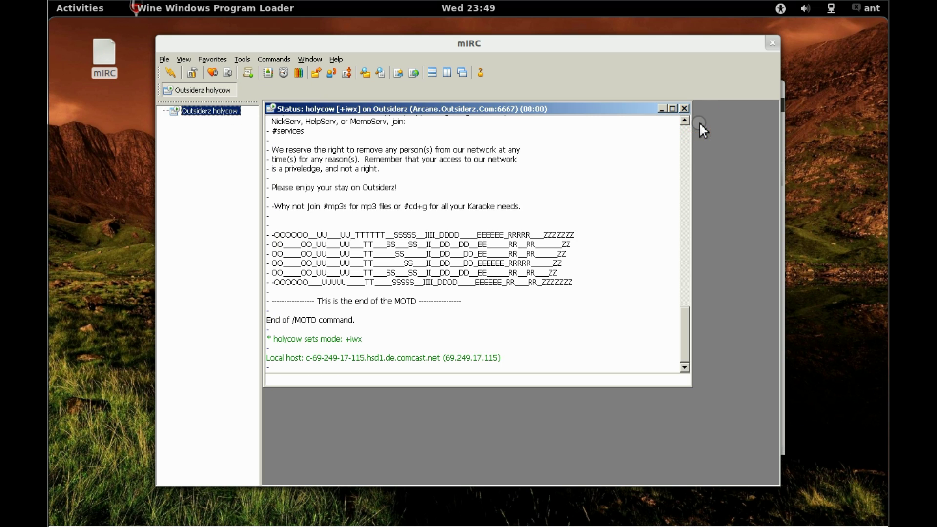
pyautogui.click(165, 59)
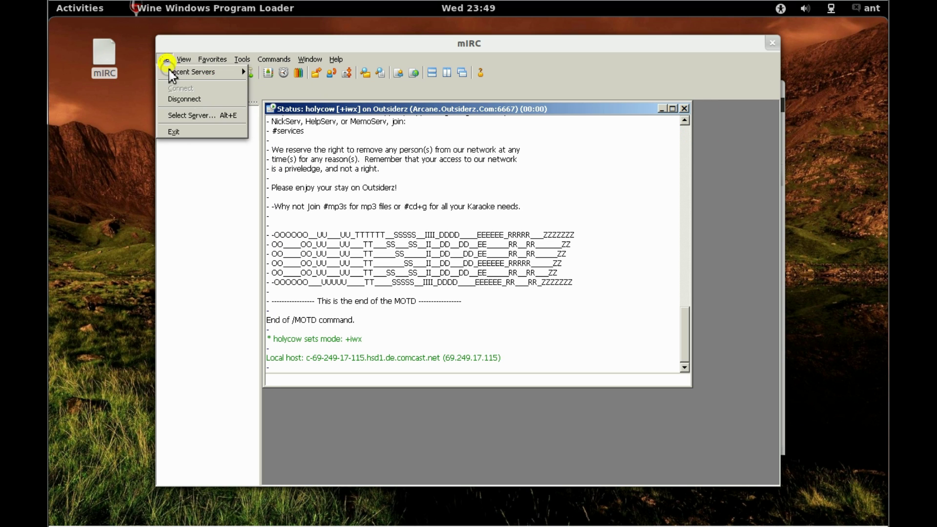
pyautogui.click(182, 131)
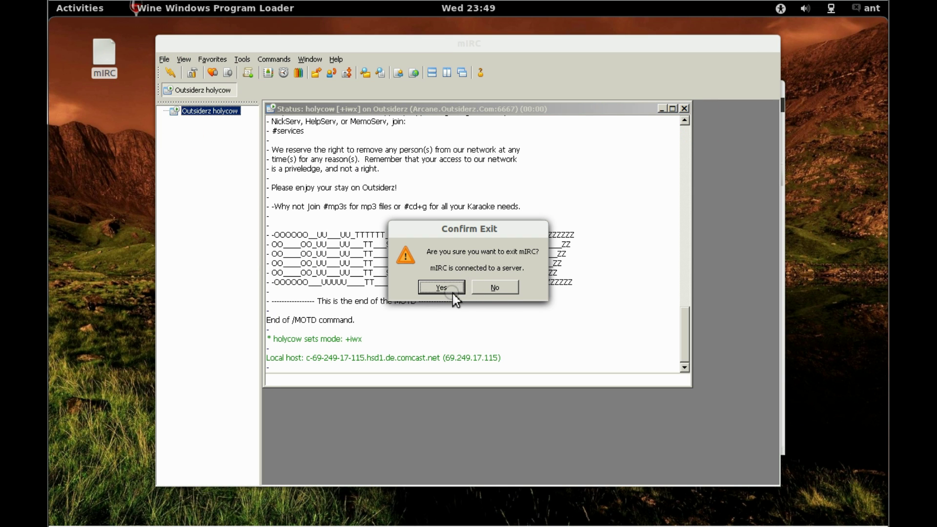
pyautogui.click(438, 288)
pyautogui.click(476, 239)
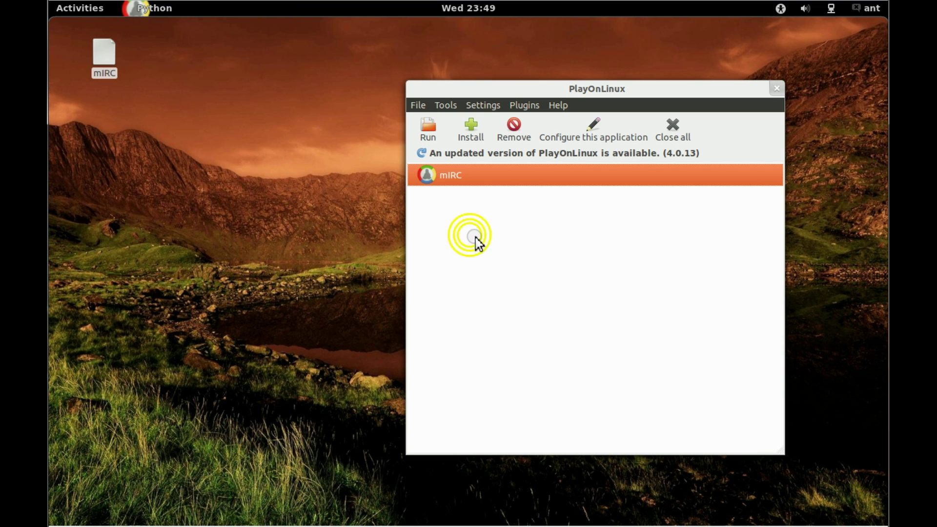
pyautogui.moveTo(491, 92); pyautogui.dragTo(361, 98)
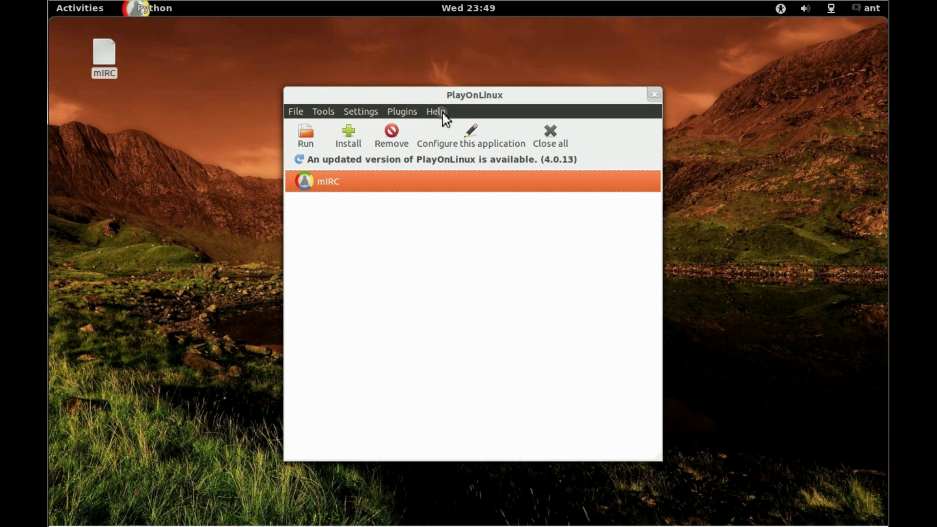